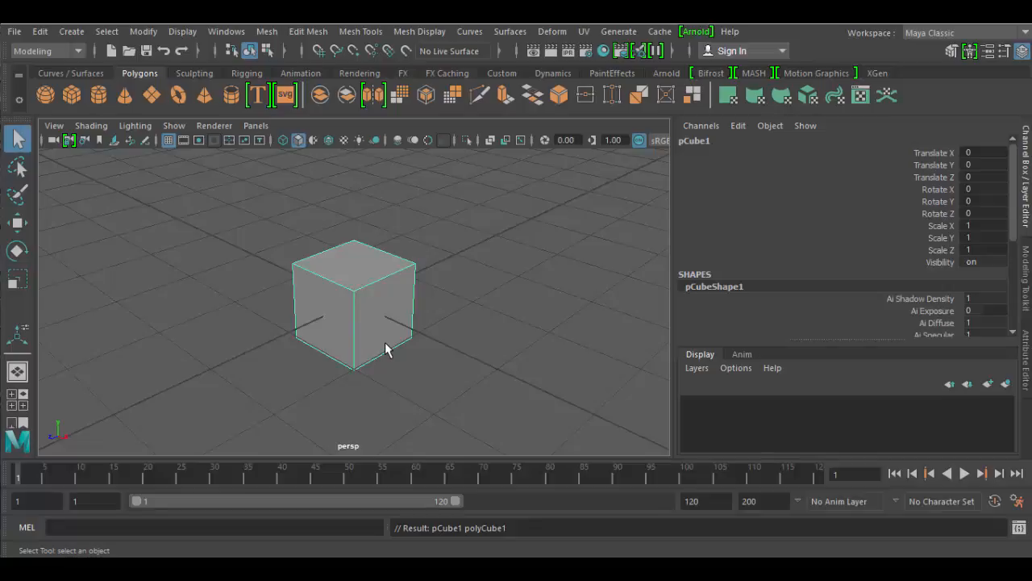
# - Move the cube to about -2.108 on Z, and add a polygon sphere moved to about -2.835 on X
pyautogui.press('w')
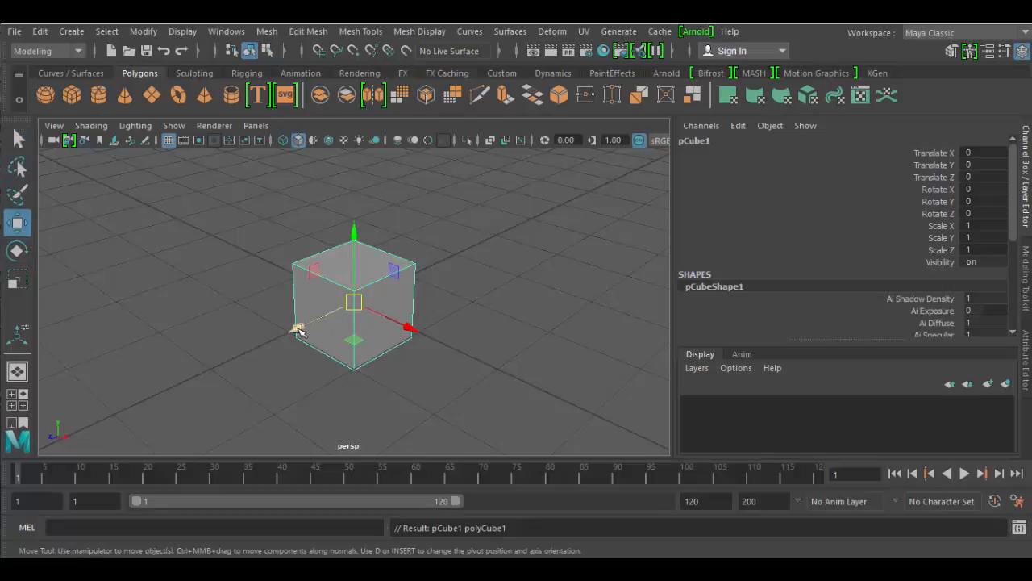
pyautogui.moveTo(297, 325); pyautogui.dragTo(412, 274)
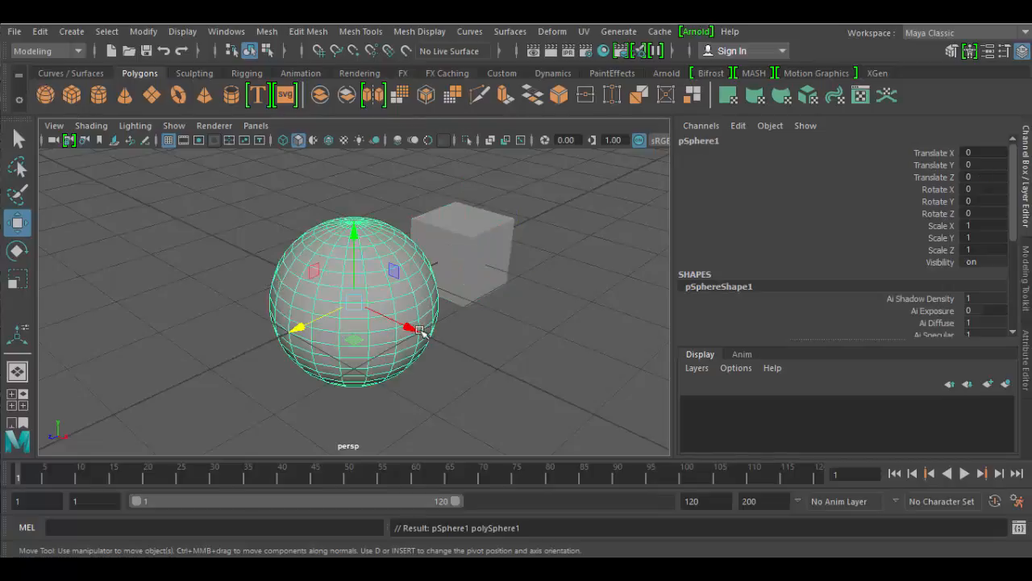
pyautogui.moveTo(419, 330); pyautogui.dragTo(271, 270)
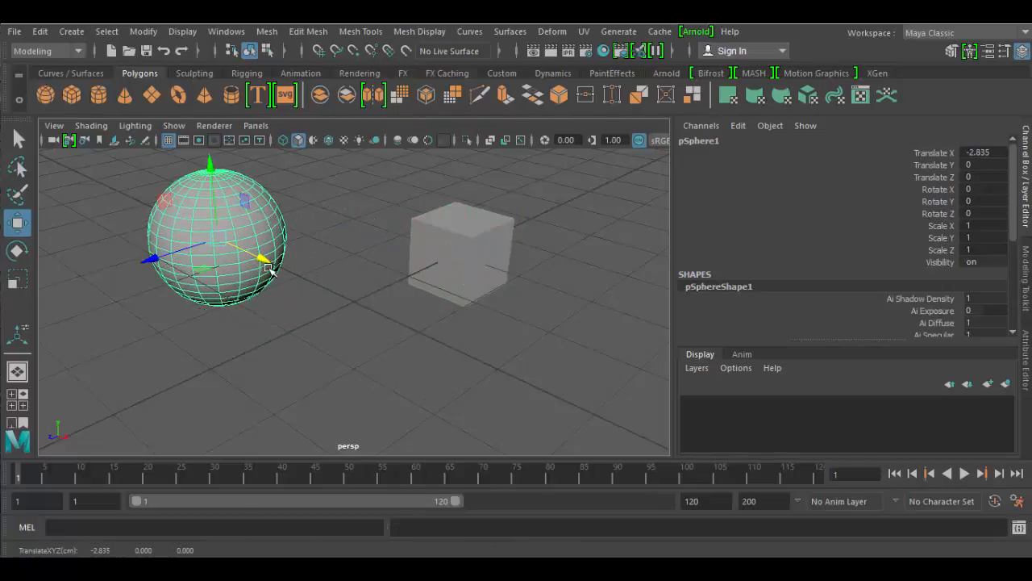
# - Create a polygon cylinder and move it to about 0.792 on X
pyautogui.click(98, 95)
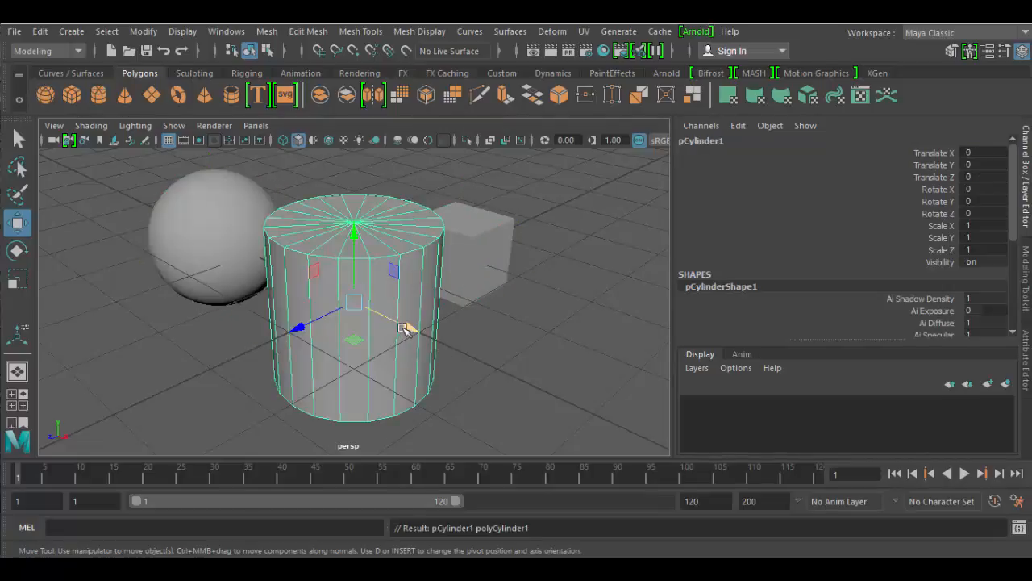
pyautogui.moveTo(408, 328); pyautogui.dragTo(466, 355)
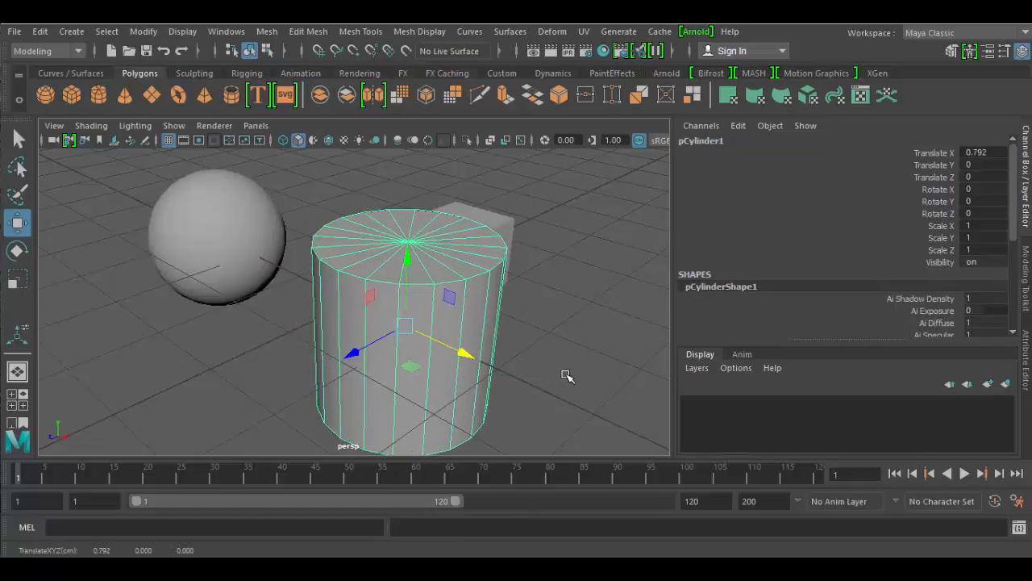
# - Select the cube, switch it to face component mode and select its negative Z face
pyautogui.keyDown('alt'); pyautogui.moveTo(570, 378); pyautogui.dragTo(360, 362); pyautogui.keyUp('alt')
pyautogui.click(496, 381)
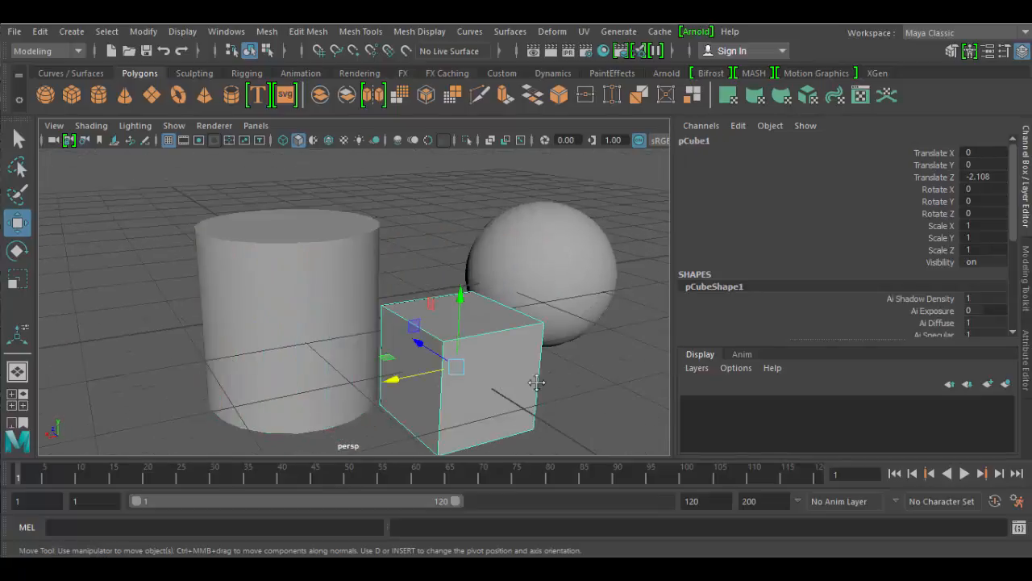
pyautogui.keyDown('alt'); pyautogui.moveTo(537, 382); pyautogui.dragTo(460, 339, button='middle'); pyautogui.keyUp('alt')
pyautogui.keyDown('alt'); pyautogui.moveTo(460, 340); pyautogui.dragTo(540, 396, button='right'); pyautogui.keyUp('alt')
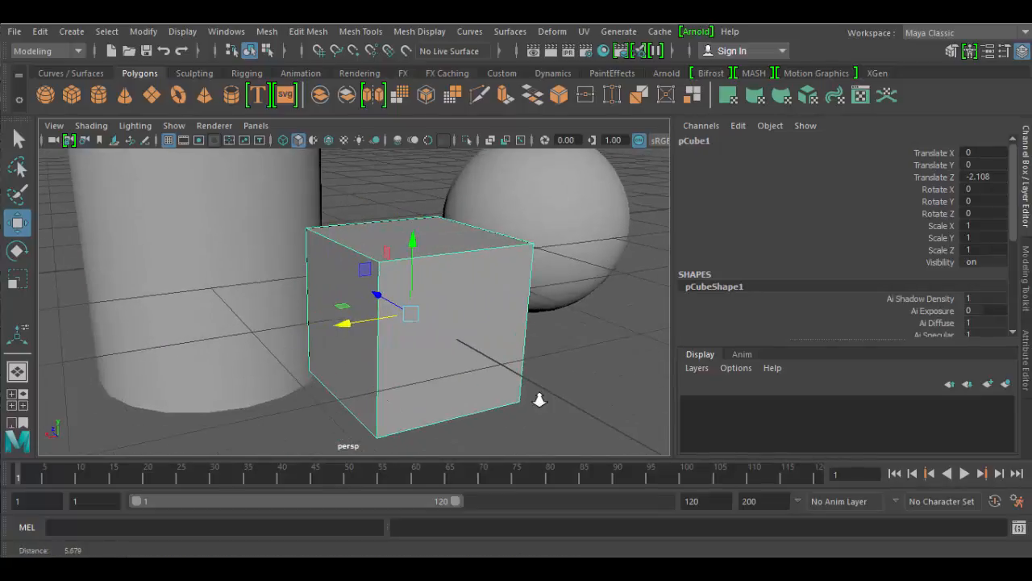
pyautogui.rightClick(456, 315)
pyautogui.moveTo(457, 315); pyautogui.dragTo(456, 181, button='right')
pyautogui.doubleClick(482, 320)
pyautogui.keyDown('alt'); pyautogui.moveTo(474, 404); pyautogui.dragTo(410, 392, button='right'); pyautogui.keyUp('alt')
pyautogui.click(437, 346)
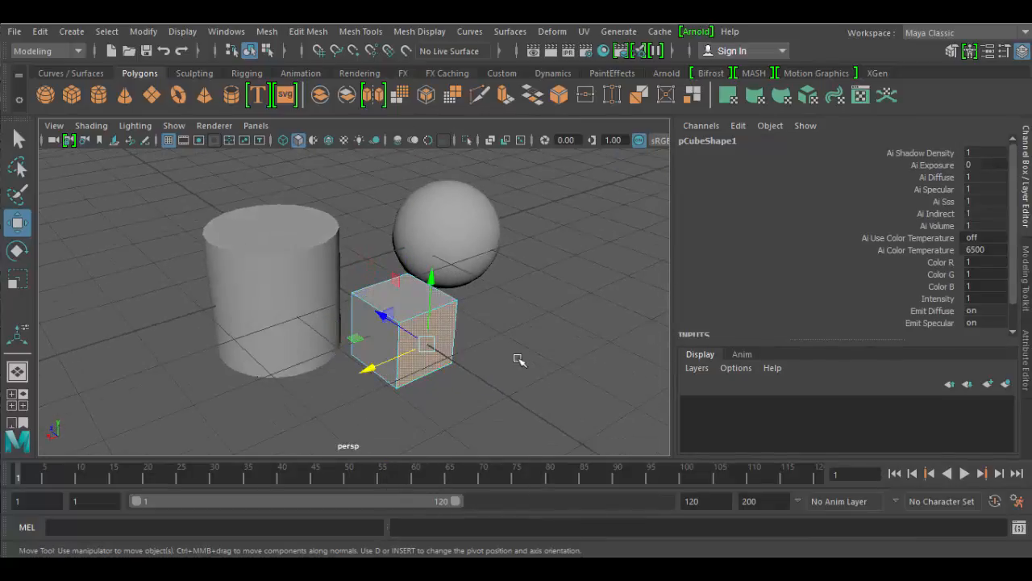
# - Switch the cube to edge component mode and select the top edge of its negative Z face
pyautogui.keyDown('alt'); pyautogui.moveTo(519, 357); pyautogui.dragTo(480, 354, button='right'); pyautogui.keyUp('alt')
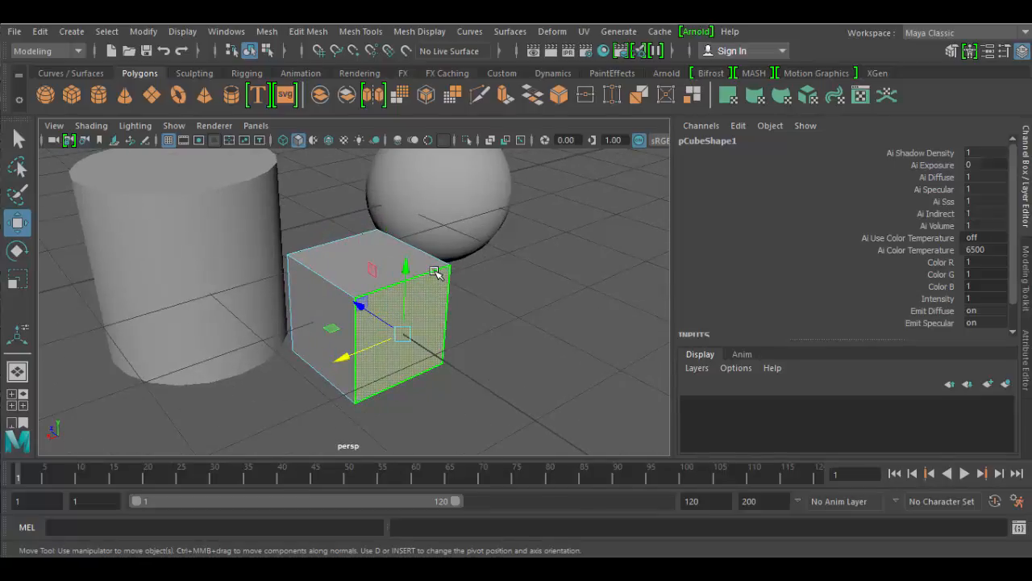
pyautogui.moveTo(434, 273); pyautogui.dragTo(443, 113, button='right')
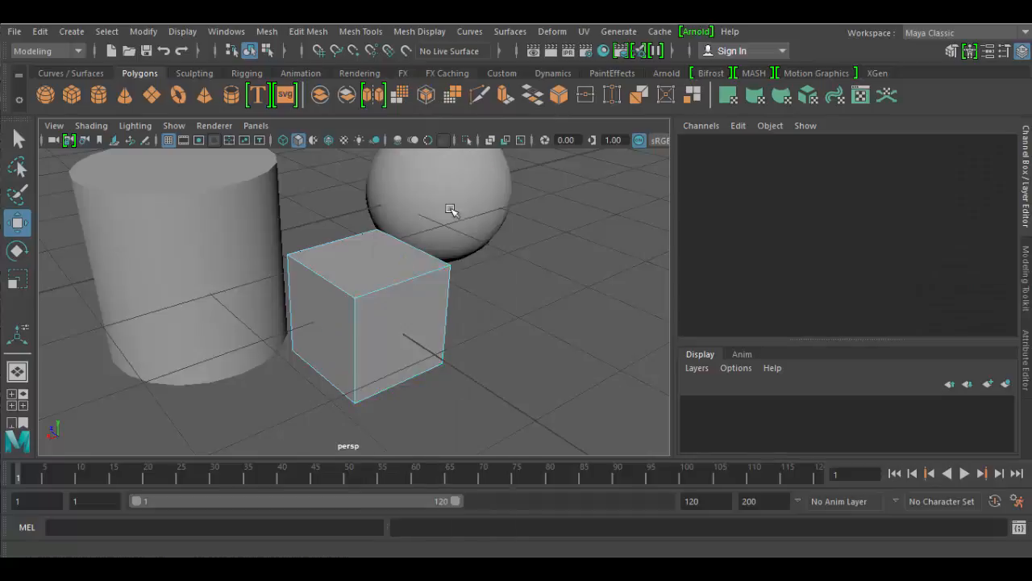
pyautogui.click(405, 288)
pyautogui.keyDown('alt'); pyautogui.moveTo(477, 350); pyautogui.dragTo(516, 357); pyautogui.keyUp('alt')
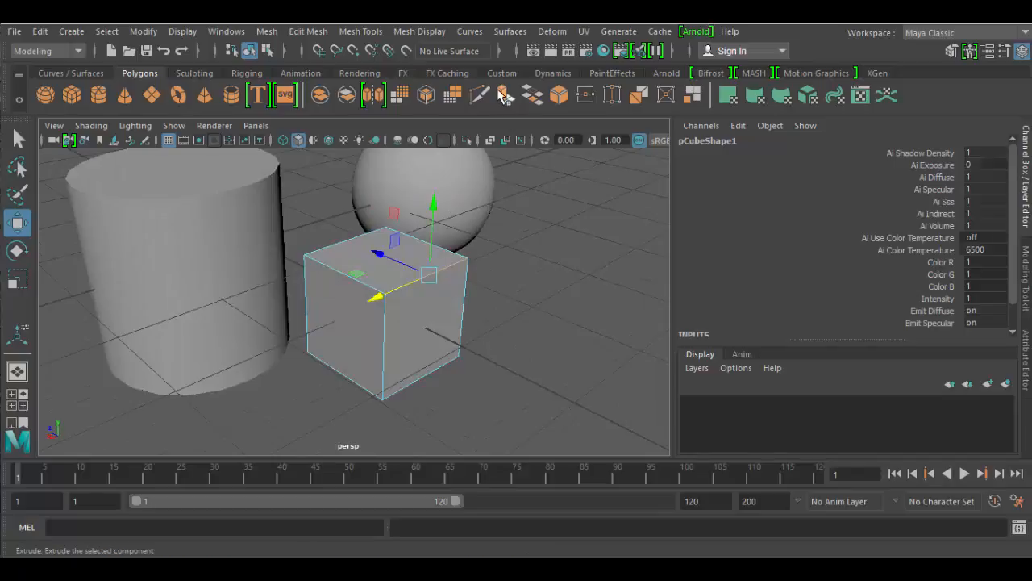
# - Examine the Extrude Edge options for the selected cube edge and close the window
pyautogui.click(313, 34)
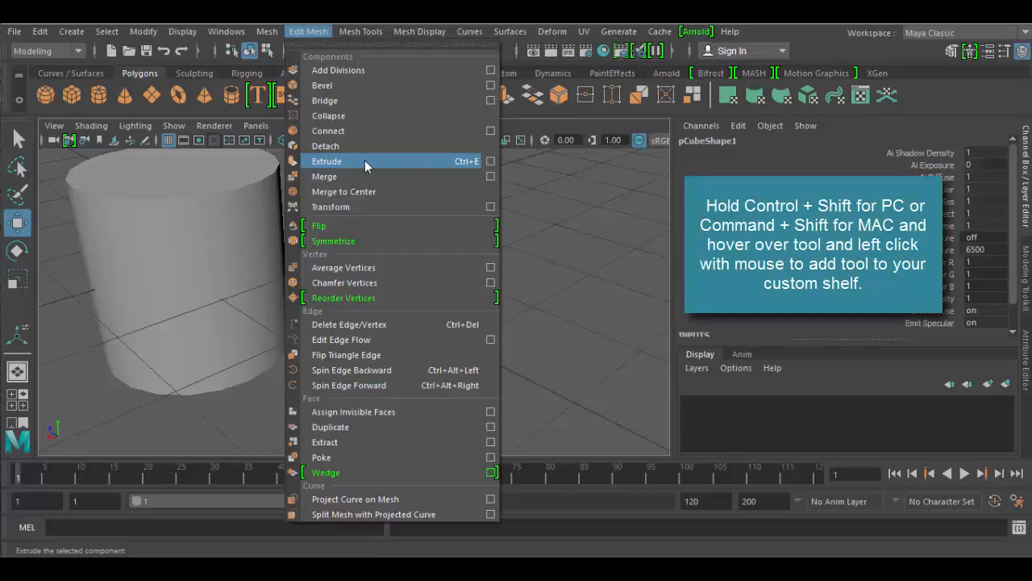
pyautogui.click(490, 162)
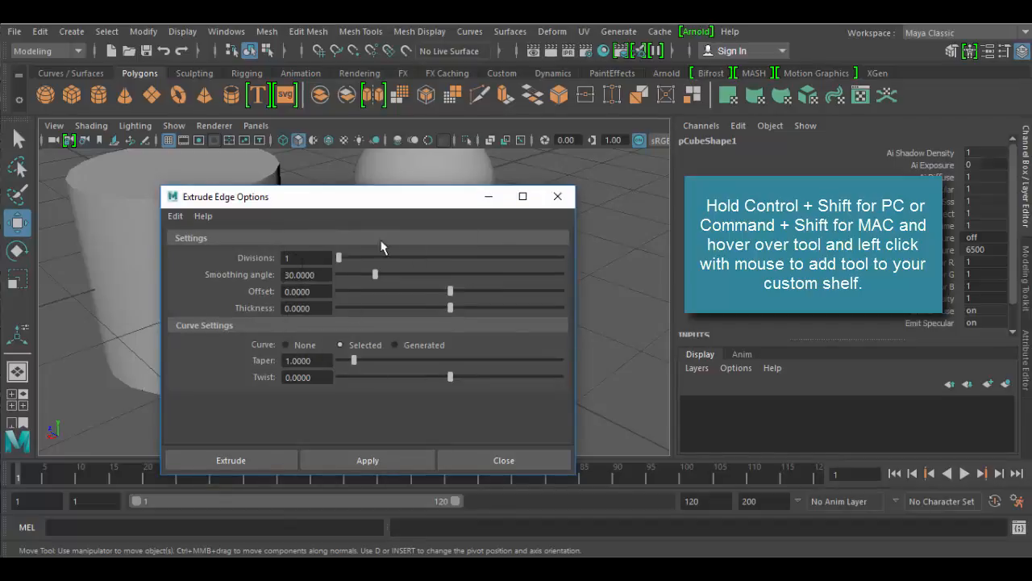
pyautogui.click(563, 199)
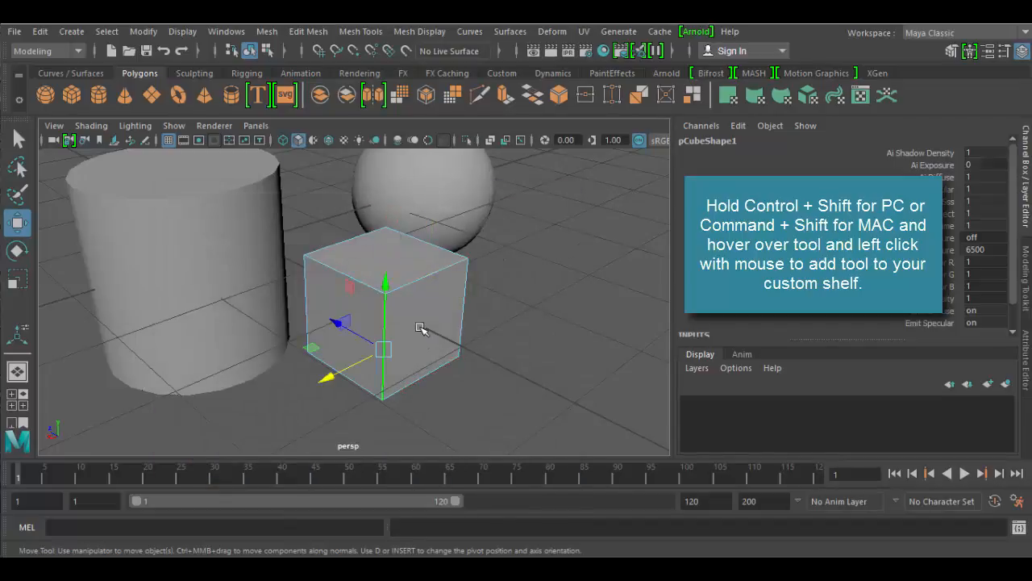
# - Extrude the cube's vertical corner edge, switch the manipulator's axis orientation, try pulling the edge outward and undo the pull
pyautogui.click(503, 74)
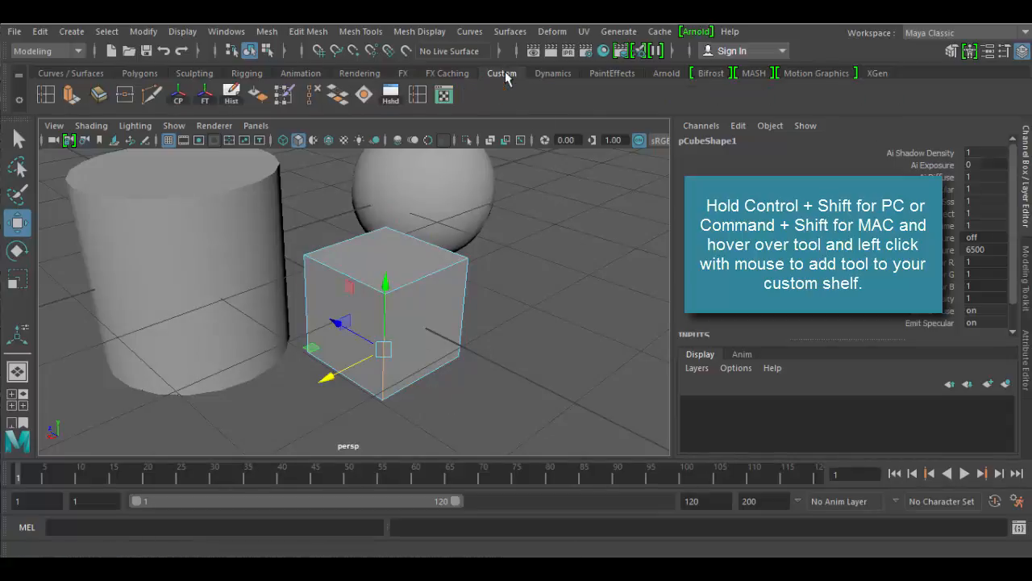
pyautogui.click(70, 96)
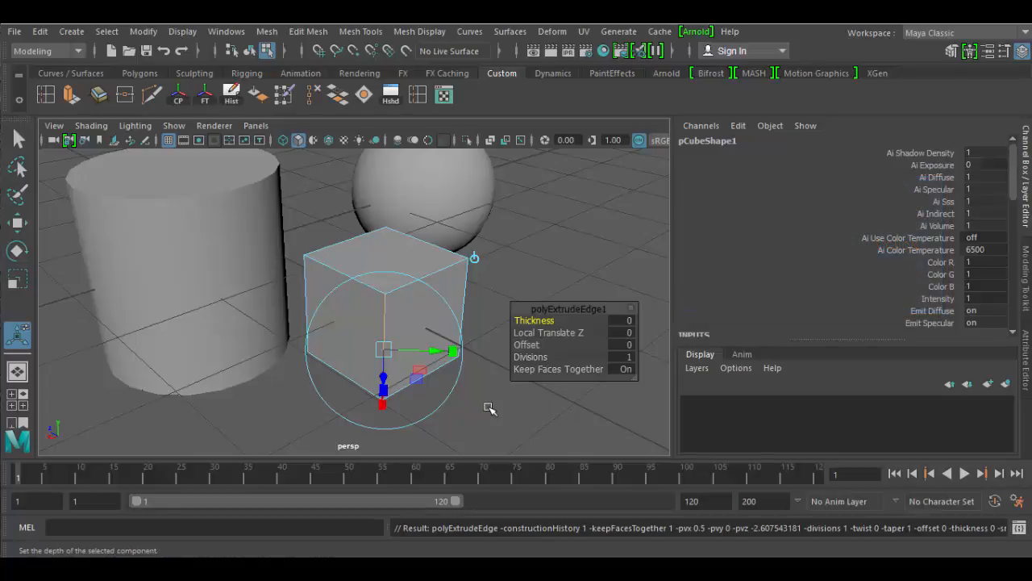
pyautogui.keyDown('alt'); pyautogui.moveTo(494, 410); pyautogui.dragTo(556, 429); pyautogui.keyUp('alt')
pyautogui.keyDown('alt'); pyautogui.moveTo(569, 406); pyautogui.dragTo(452, 320, button='middle'); pyautogui.keyUp('alt')
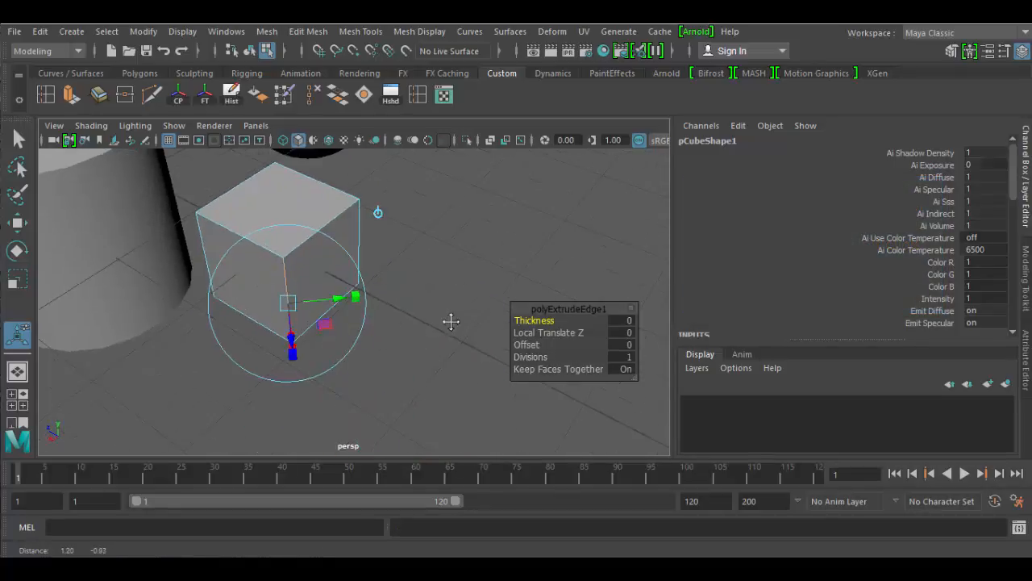
pyautogui.keyDown('alt'); pyautogui.moveTo(442, 371); pyautogui.dragTo(467, 396); pyautogui.keyUp('alt')
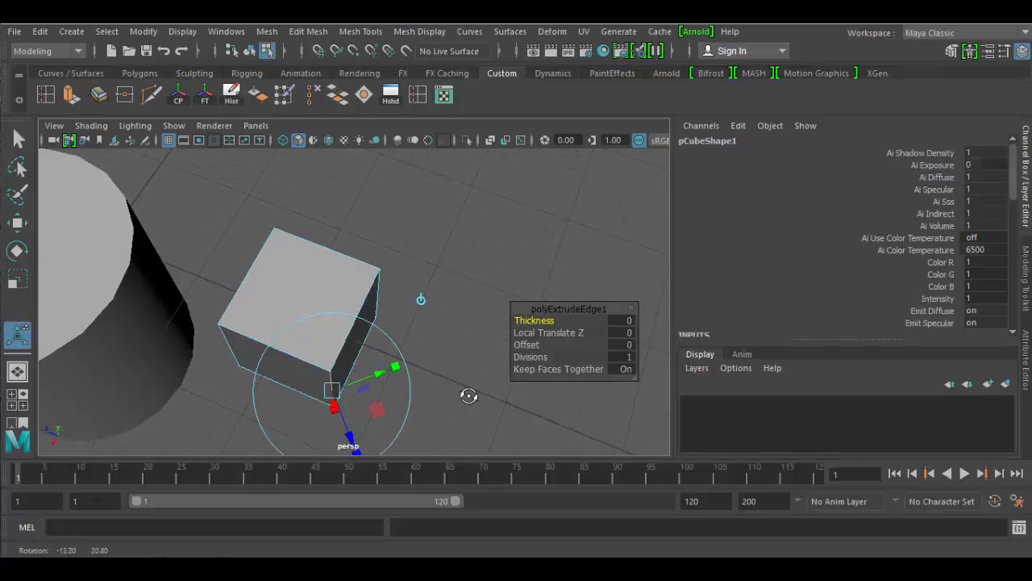
pyautogui.click(421, 300)
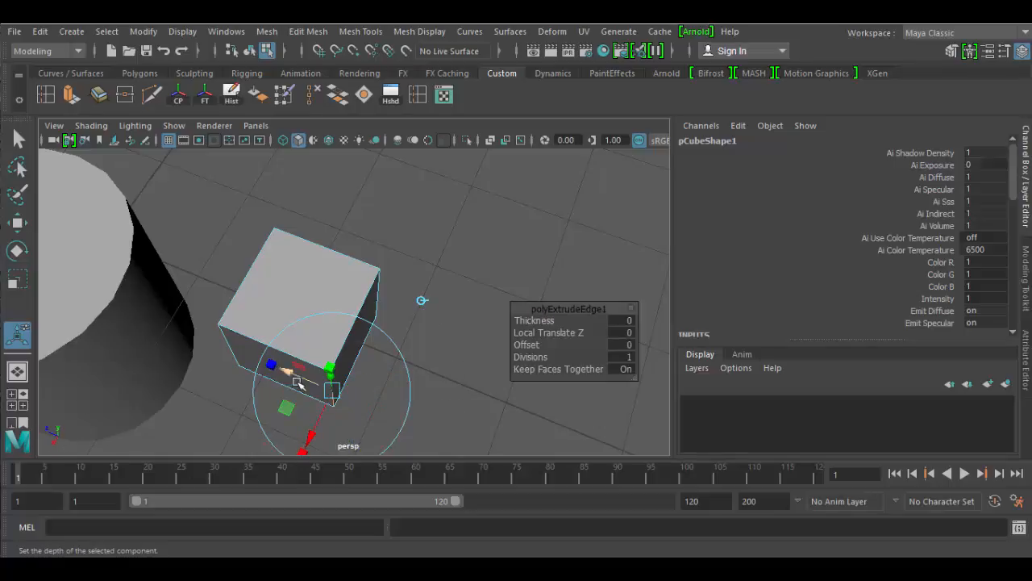
pyautogui.moveTo(293, 376); pyautogui.dragTo(365, 388)
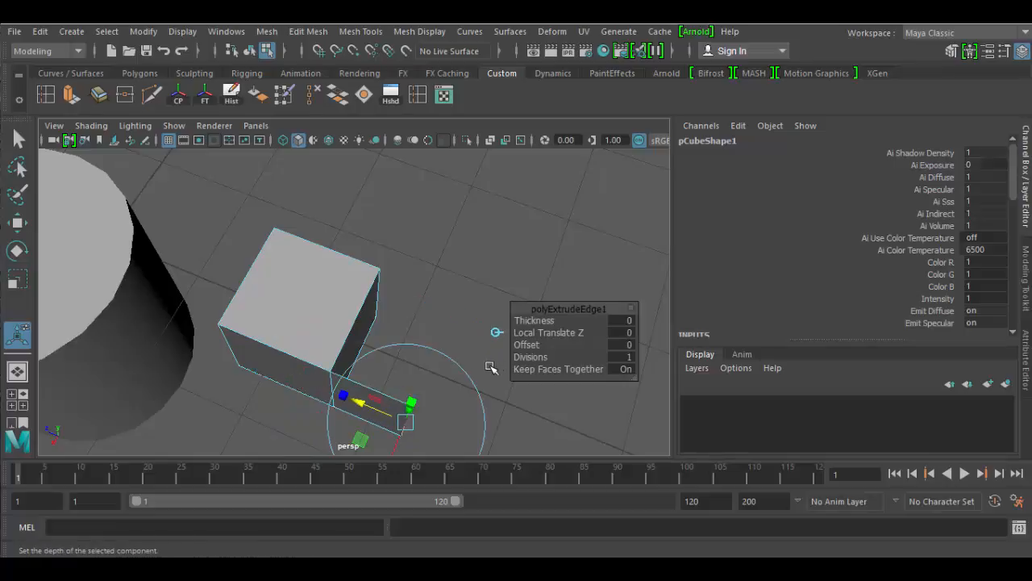
pyautogui.hotkey('ctrl', 'z')
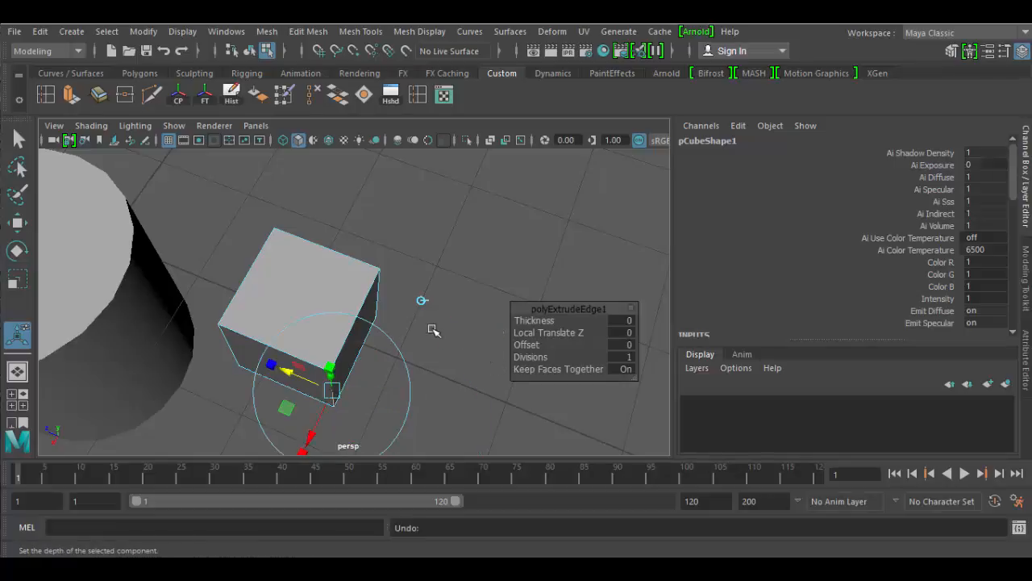
# - Pull the extruded corner edge outward to a Local Translate Z of about 0.712
pyautogui.keyDown('alt'); pyautogui.moveTo(508, 433); pyautogui.dragTo(398, 340); pyautogui.keyUp('alt')
pyautogui.moveTo(334, 316); pyautogui.dragTo(371, 399)
pyautogui.keyDown('alt'); pyautogui.moveTo(456, 388); pyautogui.dragTo(427, 477); pyautogui.keyUp('alt')
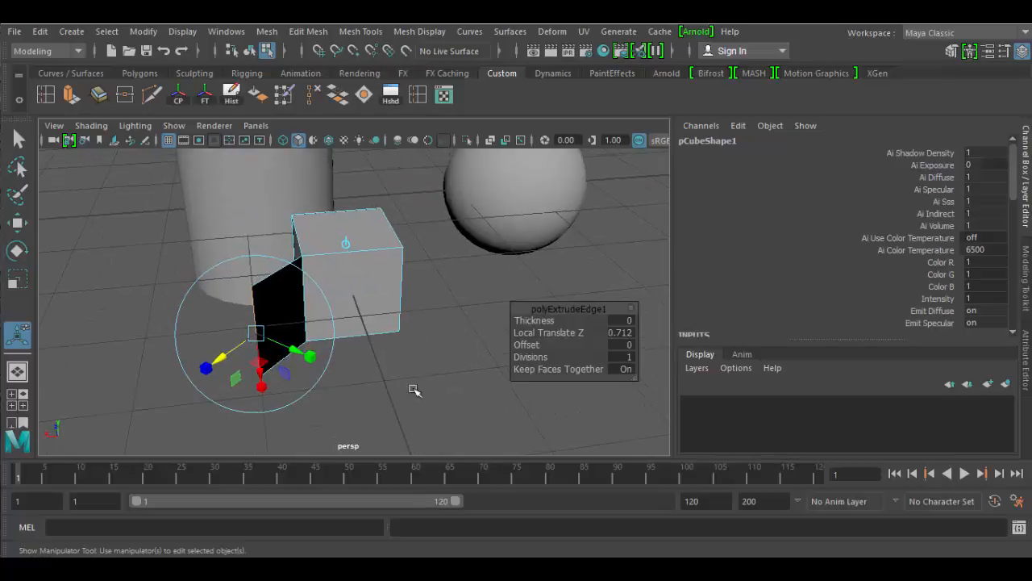
pyautogui.moveTo(415, 387)
pyautogui.keyDown('alt'); pyautogui.mouseDown()
pyautogui.moveTo(252, 382)
pyautogui.moveTo(535, 396)
pyautogui.moveTo(412, 397)
pyautogui.mouseUp(); pyautogui.keyUp('alt')
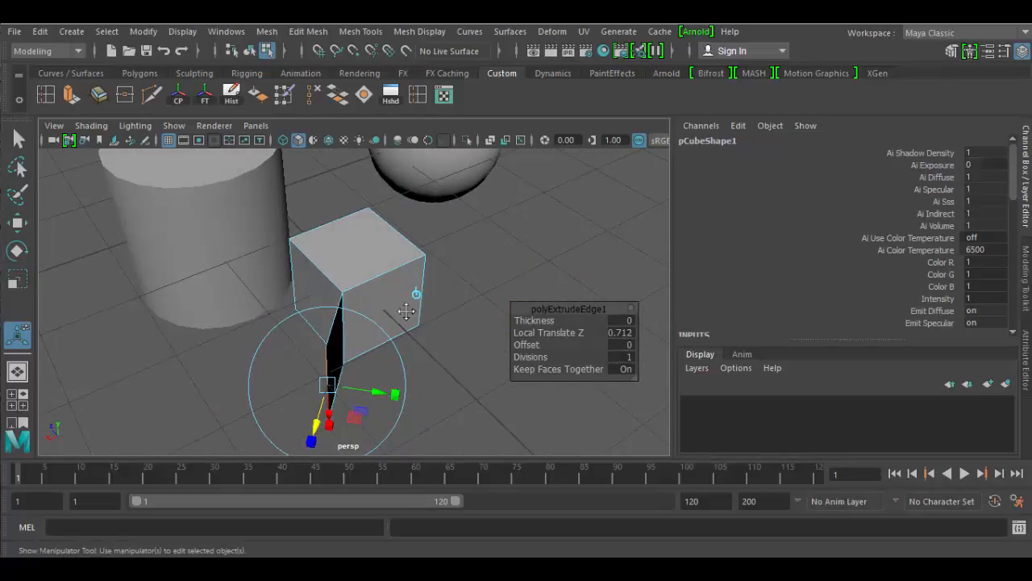
pyautogui.keyDown('alt'); pyautogui.moveTo(406, 311); pyautogui.dragTo(387, 315); pyautogui.keyUp('alt')
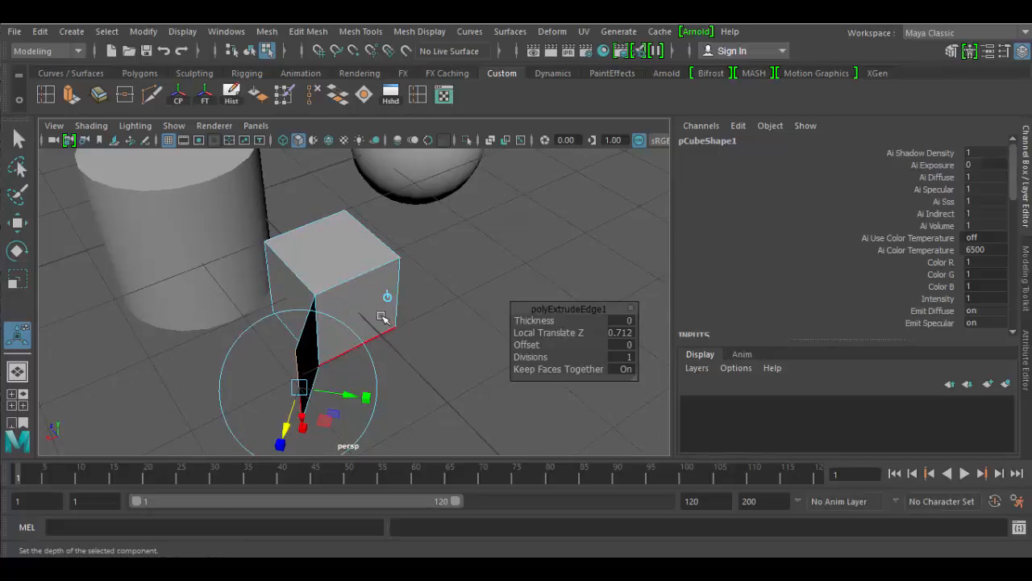
# - Switch the extrude manipulator's axis orientation and undo the corner edge extrusion
pyautogui.click(387, 296)
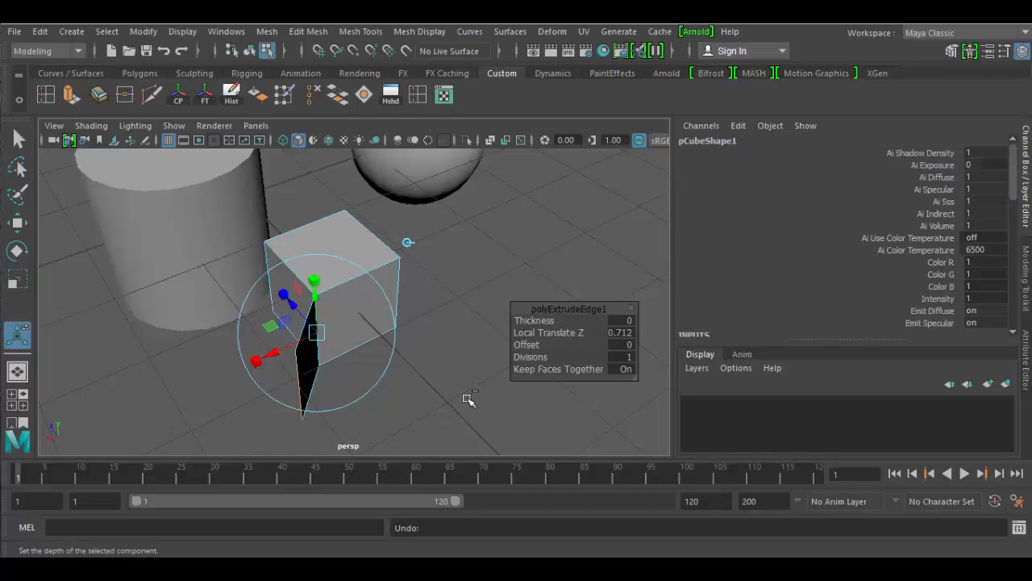
pyautogui.hotkey('ctrl', 'z')
pyautogui.hotkey('ctrl', 'z')
# - Select the cube's negative Z face and extrude it with a thickness of 0.7 and a Local Translate Z of 0.3
pyautogui.rightClick(374, 304)
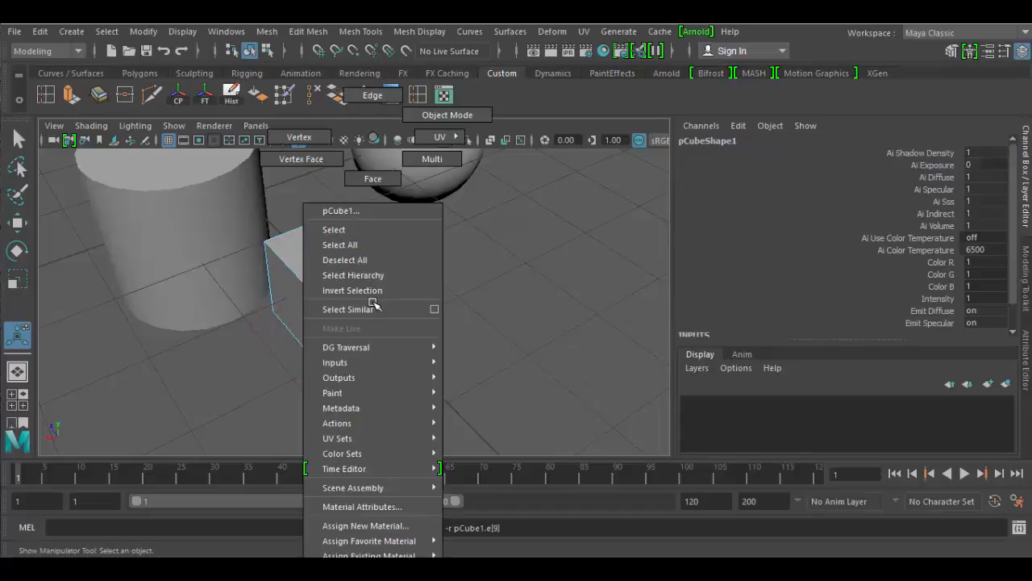
pyautogui.moveTo(372, 287); pyautogui.dragTo(373, 179, button='right')
pyautogui.click(342, 297)
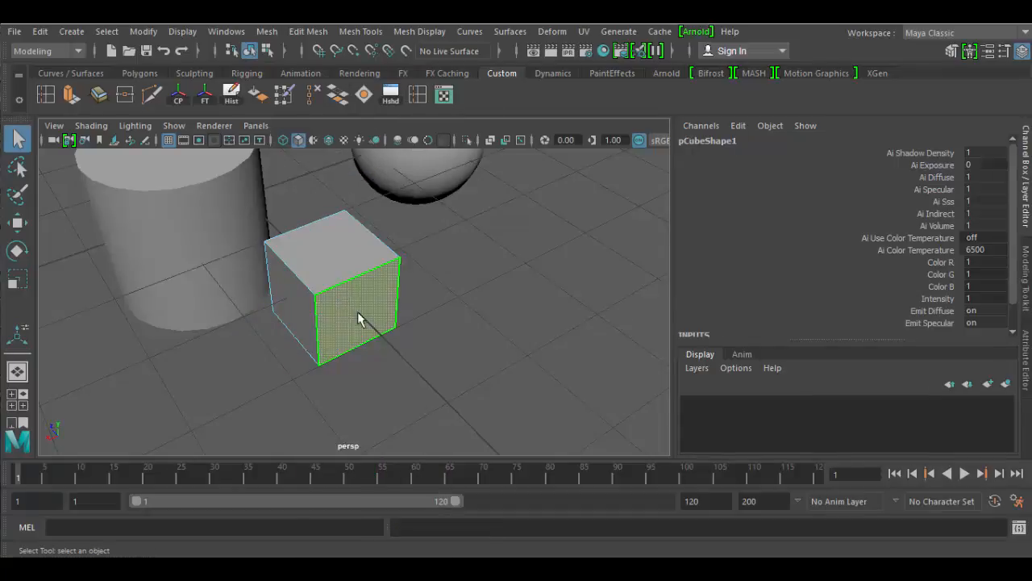
pyautogui.keyDown('alt'); pyautogui.moveTo(400, 391); pyautogui.dragTo(402, 390, button='middle'); pyautogui.keyUp('alt')
pyautogui.keyDown('alt'); pyautogui.moveTo(402, 390); pyautogui.dragTo(439, 371); pyautogui.keyUp('alt')
pyautogui.keyDown('alt'); pyautogui.moveTo(440, 371); pyautogui.dragTo(493, 395, button='right'); pyautogui.keyUp('alt')
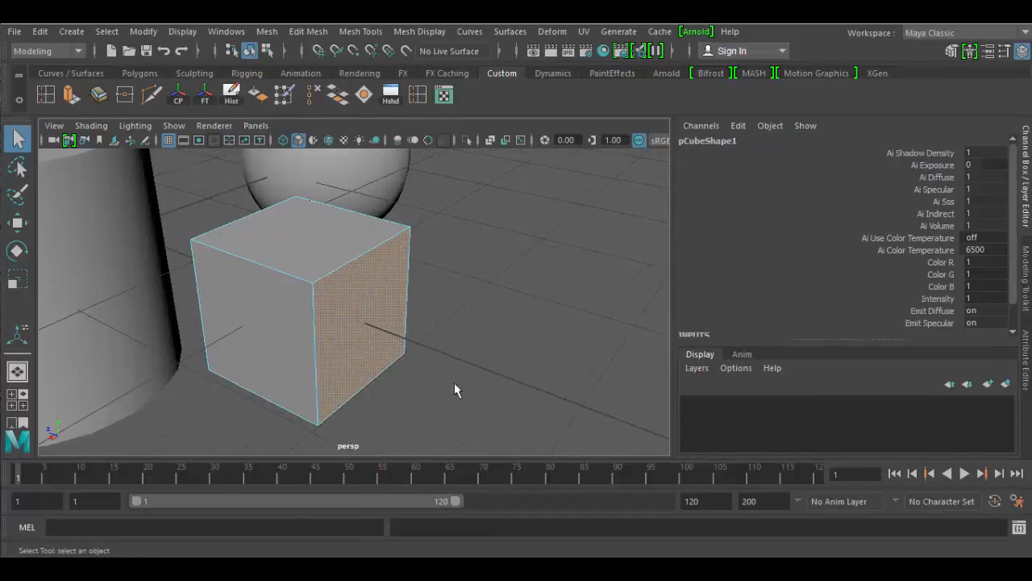
pyautogui.click(77, 103)
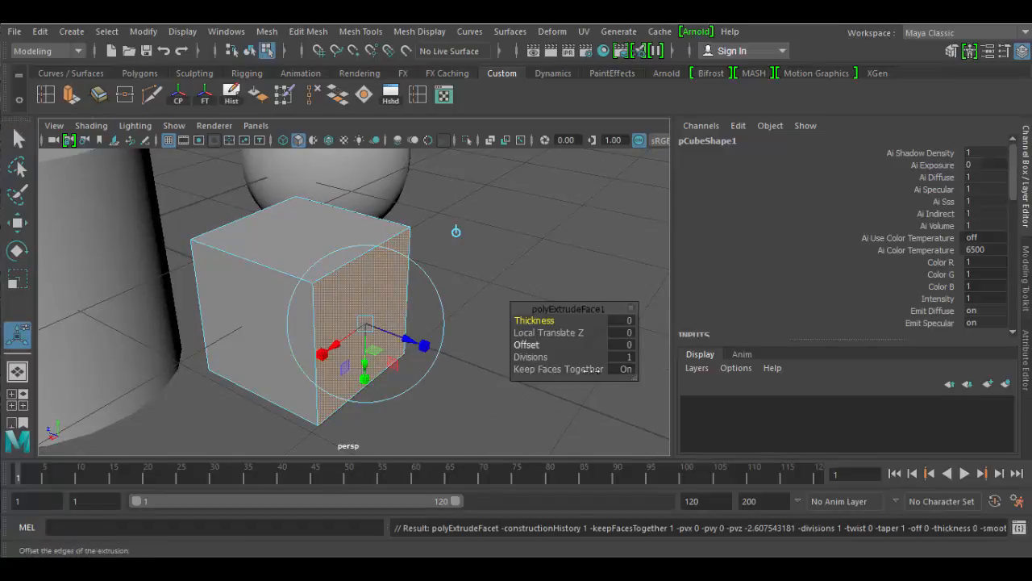
pyautogui.moveTo(535, 320)
pyautogui.mouseDown()
pyautogui.moveTo(582, 332)
pyautogui.moveTo(545, 333)
pyautogui.mouseUp()
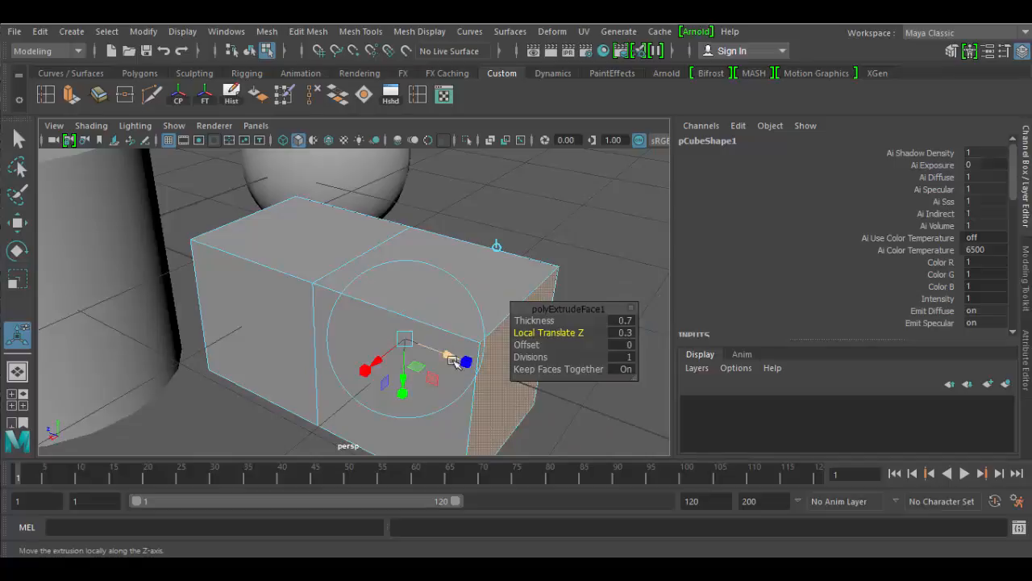
# - Taper the face extrusion with an offset of 0.3 and split it into 4 divisions
pyautogui.moveTo(579, 312); pyautogui.dragTo(591, 178)
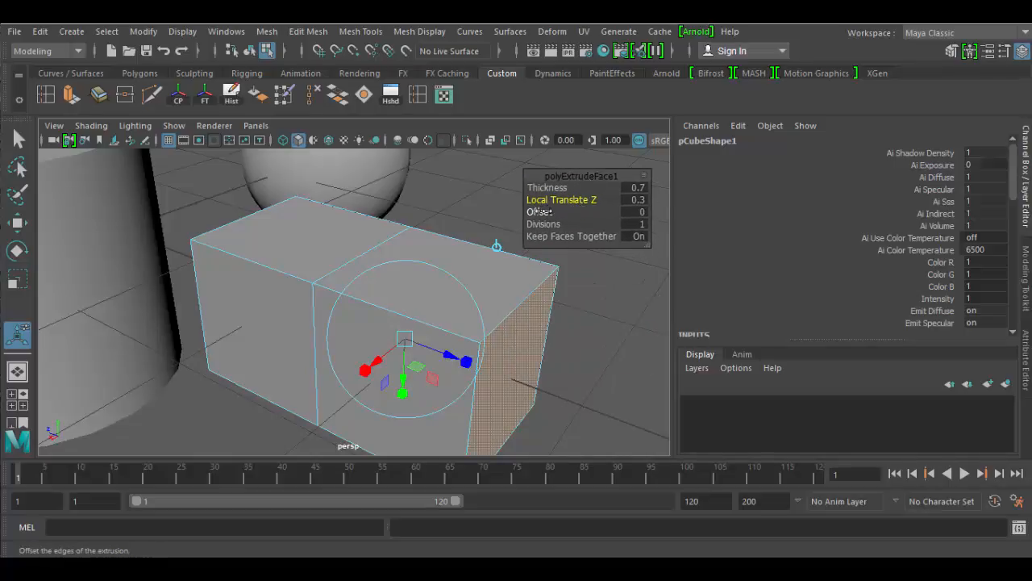
pyautogui.moveTo(538, 211)
pyautogui.mouseDown()
pyautogui.moveTo(563, 211)
pyautogui.moveTo(539, 211)
pyautogui.moveTo(551, 211)
pyautogui.mouseUp()
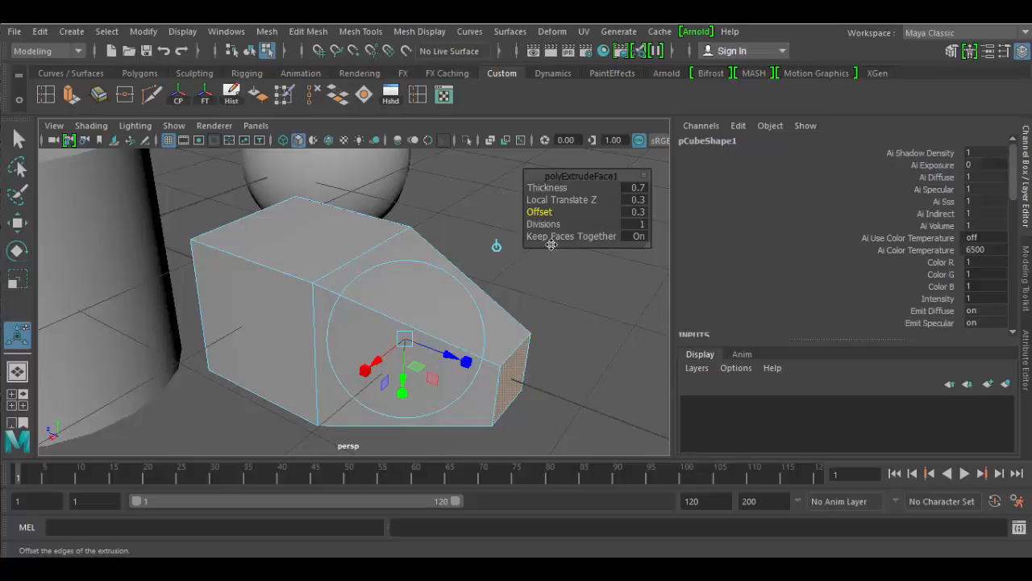
pyautogui.moveTo(549, 224); pyautogui.dragTo(568, 225)
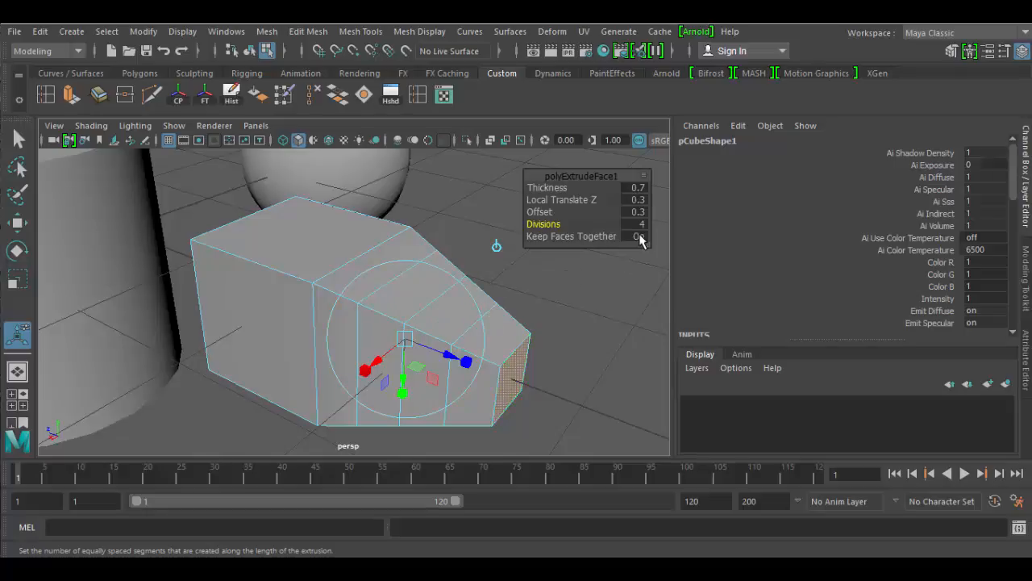
# - Extrude the second upper face of the tapered section outward to a Local Translate Z of about 0.345
pyautogui.click(390, 291)
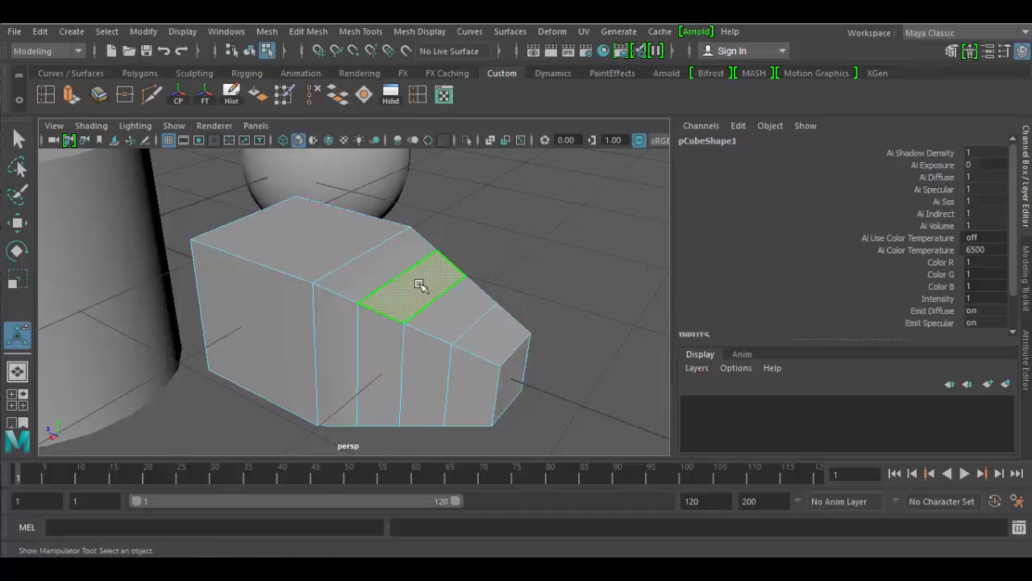
pyautogui.click(71, 95)
pyautogui.moveTo(431, 250); pyautogui.dragTo(484, 212)
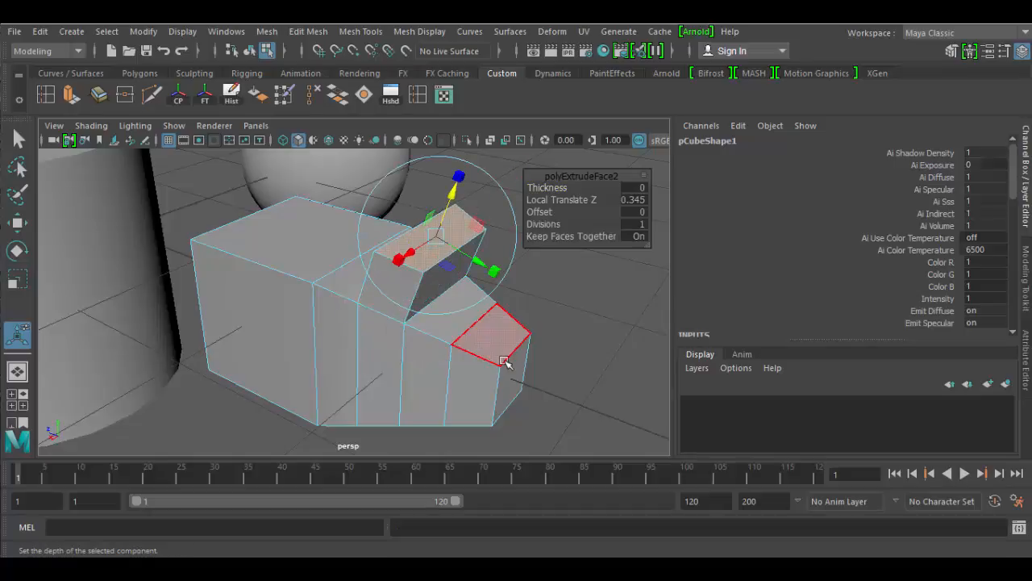
# - Undo the angled extrusion of the tapered section's second upper face and re-extrude that face straight up along world Y
pyautogui.hotkey('ctrl', 'z')
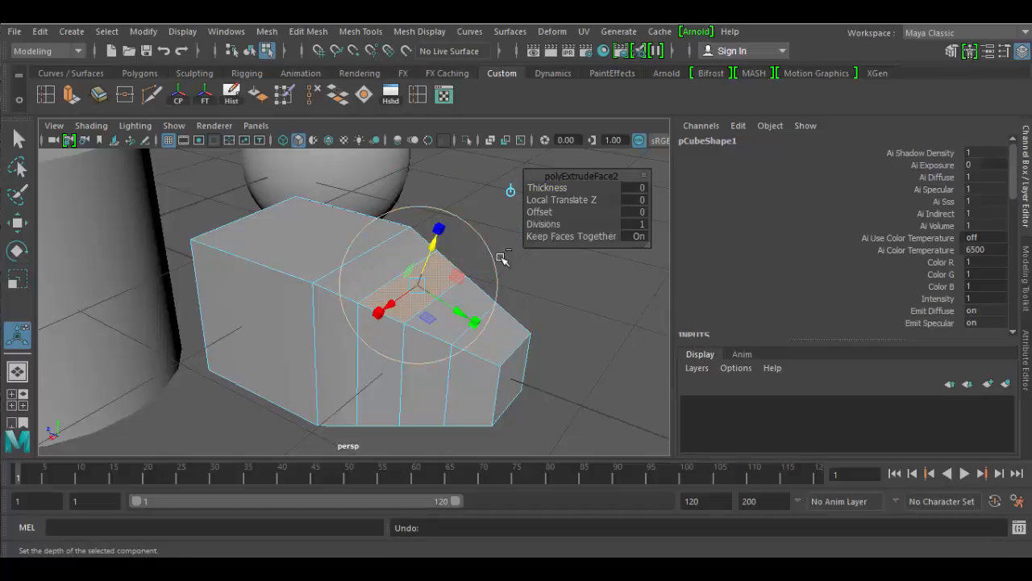
pyautogui.hotkey('ctrl', 'z')
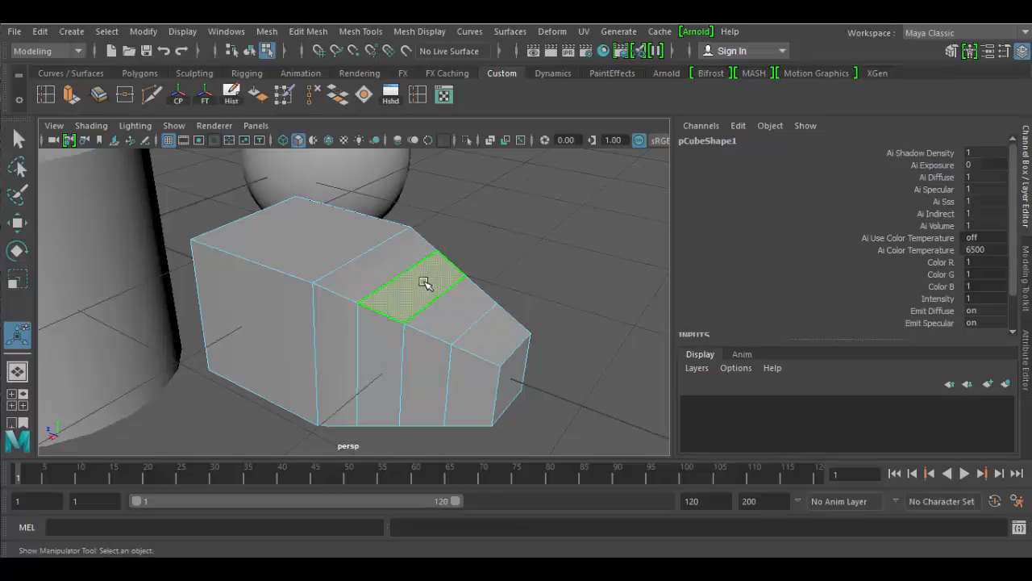
pyautogui.click(71, 94)
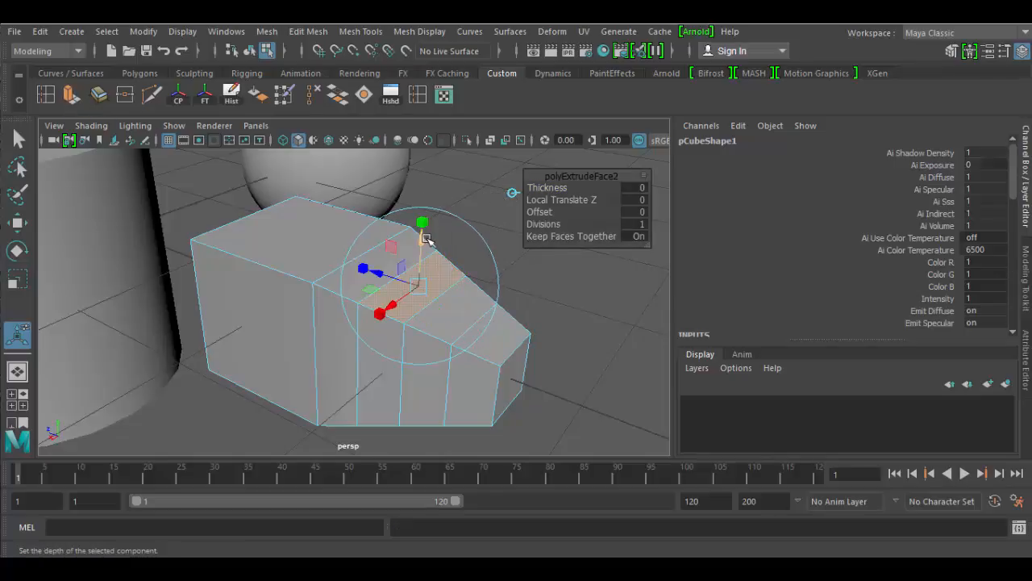
pyautogui.moveTo(422, 227); pyautogui.dragTo(423, 166)
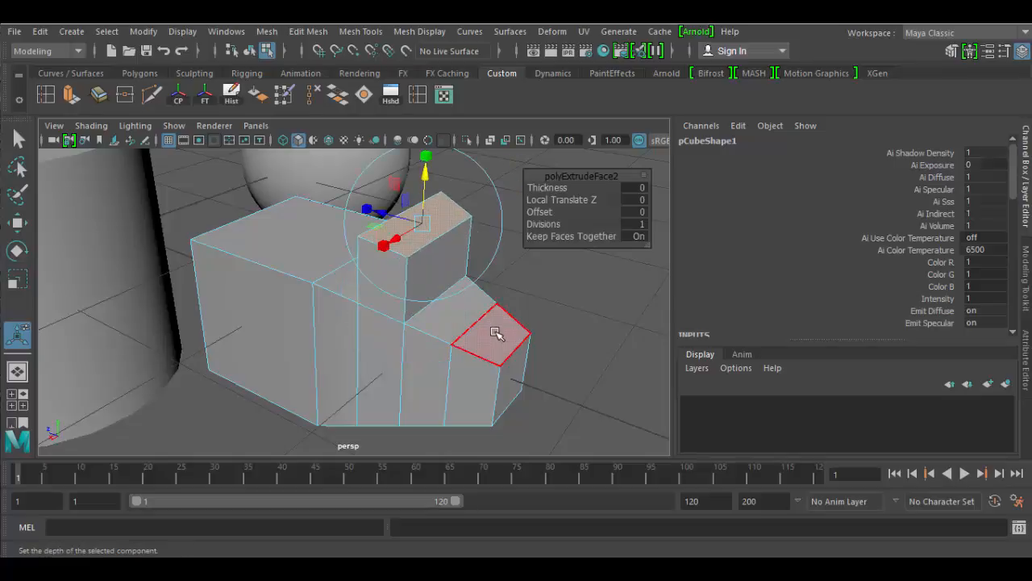
# - Select the first and third faces on the positive X side of the tapered section and extrude both outward along world X
pyautogui.keyDown('alt'); pyautogui.moveTo(508, 323); pyautogui.dragTo(384, 408); pyautogui.keyUp('alt')
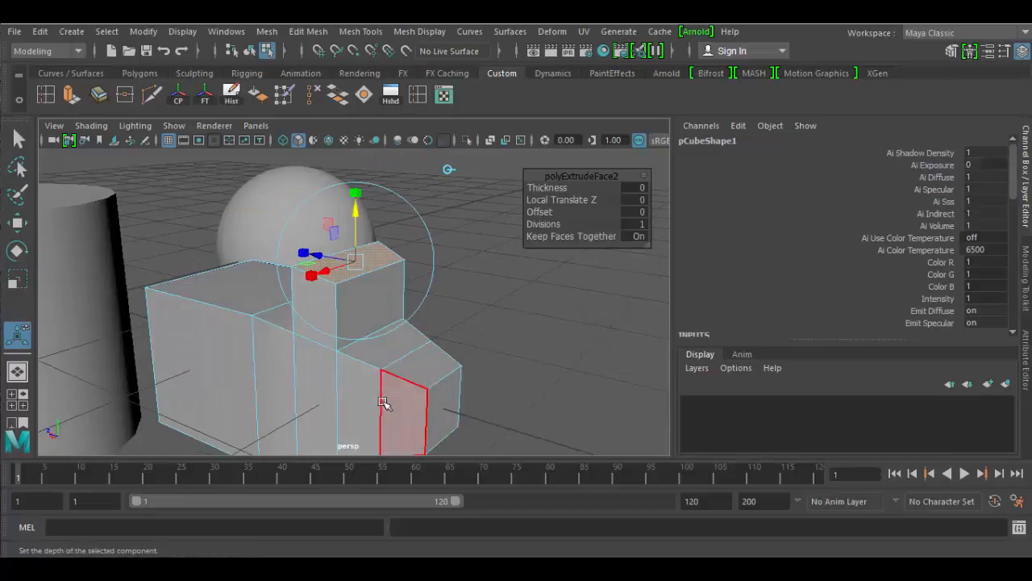
pyautogui.click(354, 403)
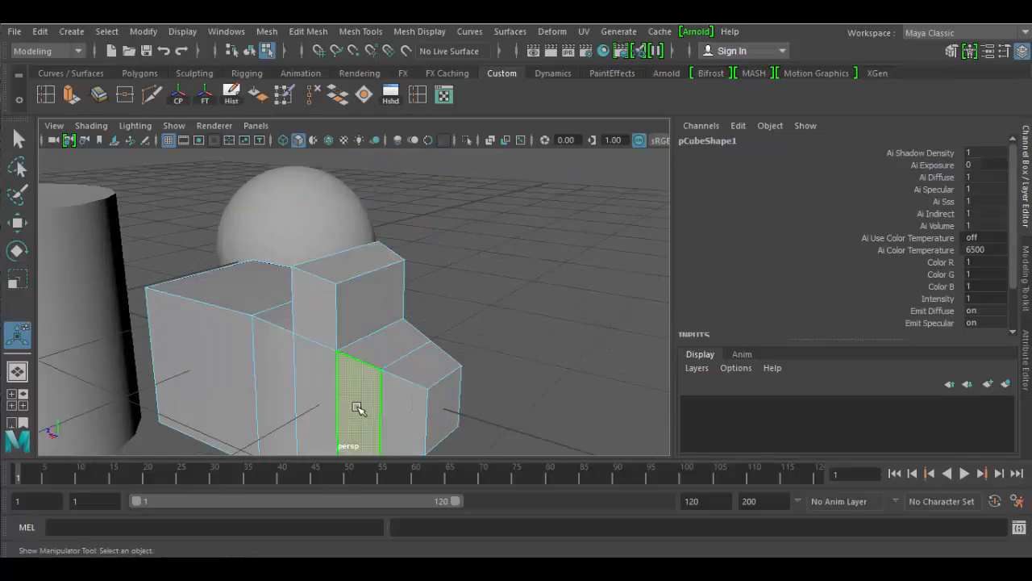
pyautogui.keyDown('shift'); pyautogui.click(274, 389); pyautogui.keyUp('shift')
pyautogui.keyDown('alt'); pyautogui.moveTo(455, 392); pyautogui.dragTo(406, 359, button='right'); pyautogui.keyUp('alt')
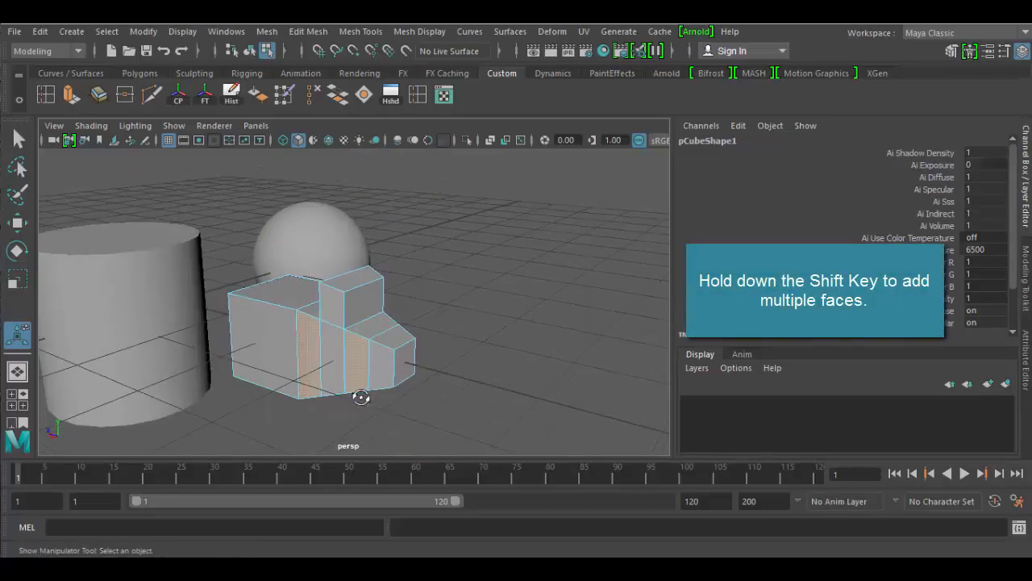
pyautogui.keyDown('alt'); pyautogui.moveTo(362, 396); pyautogui.dragTo(362, 400); pyautogui.keyUp('alt')
pyautogui.click(71, 95)
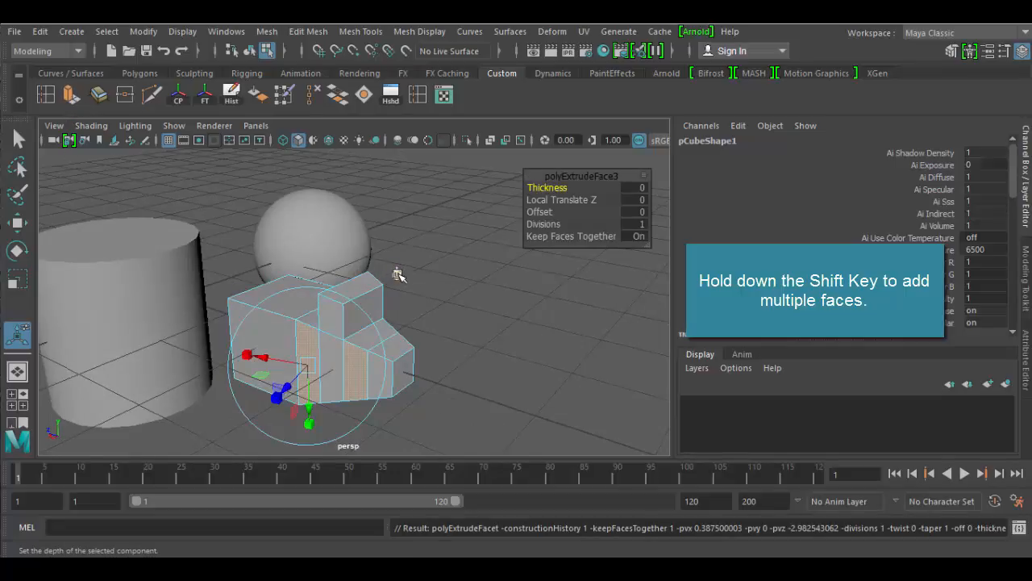
pyautogui.keyDown('alt'); pyautogui.moveTo(468, 341); pyautogui.dragTo(553, 270); pyautogui.keyUp('alt')
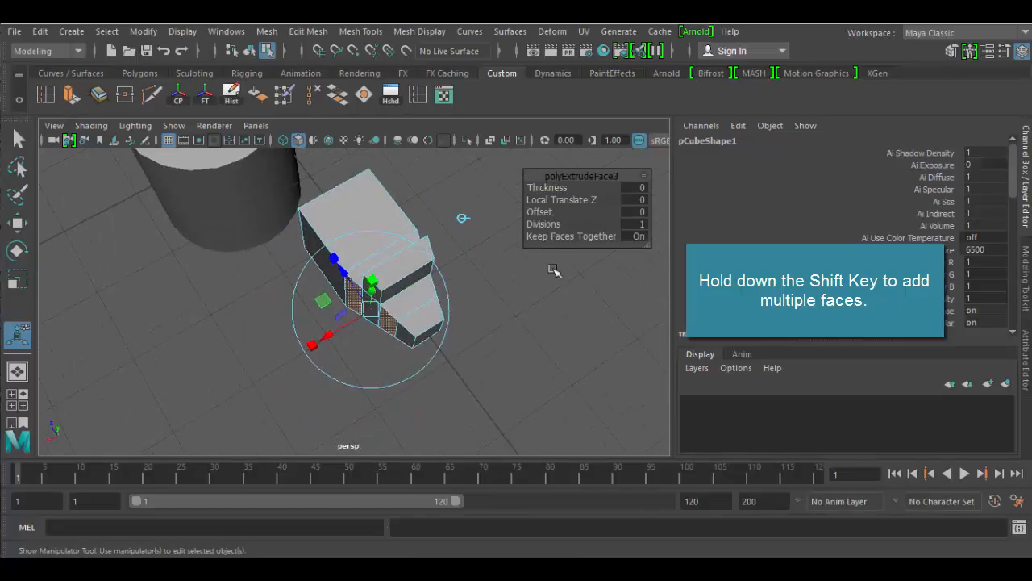
pyautogui.moveTo(330, 336); pyautogui.dragTo(291, 356)
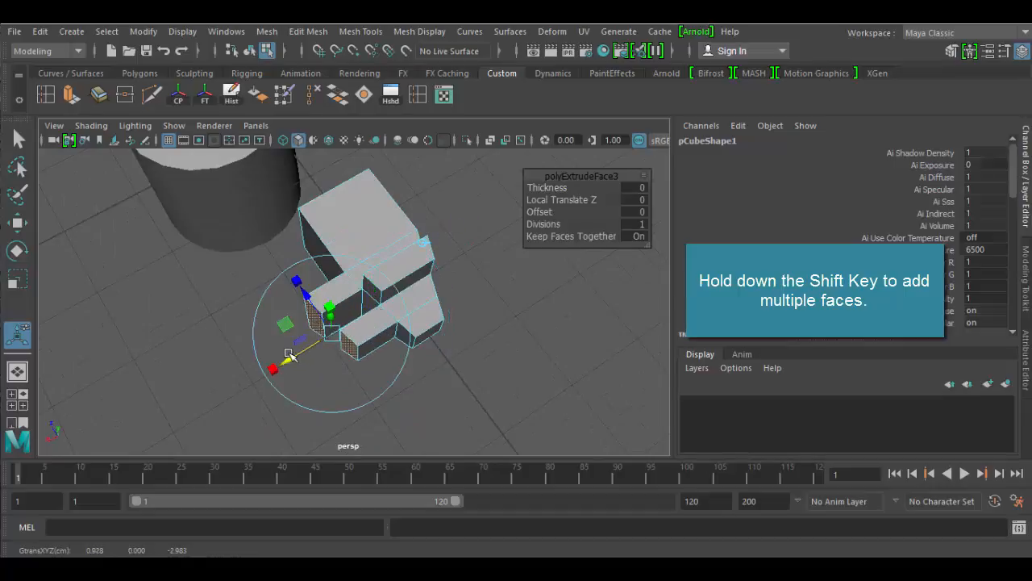
# - Extrude the main block's negative X side face and scale it uniformly inward to form a narrow inset border
pyautogui.keyDown('alt'); pyautogui.moveTo(351, 394); pyautogui.dragTo(332, 362); pyautogui.keyUp('alt')
pyautogui.keyDown('alt'); pyautogui.moveTo(272, 325); pyautogui.dragTo(241, 334); pyautogui.keyUp('alt')
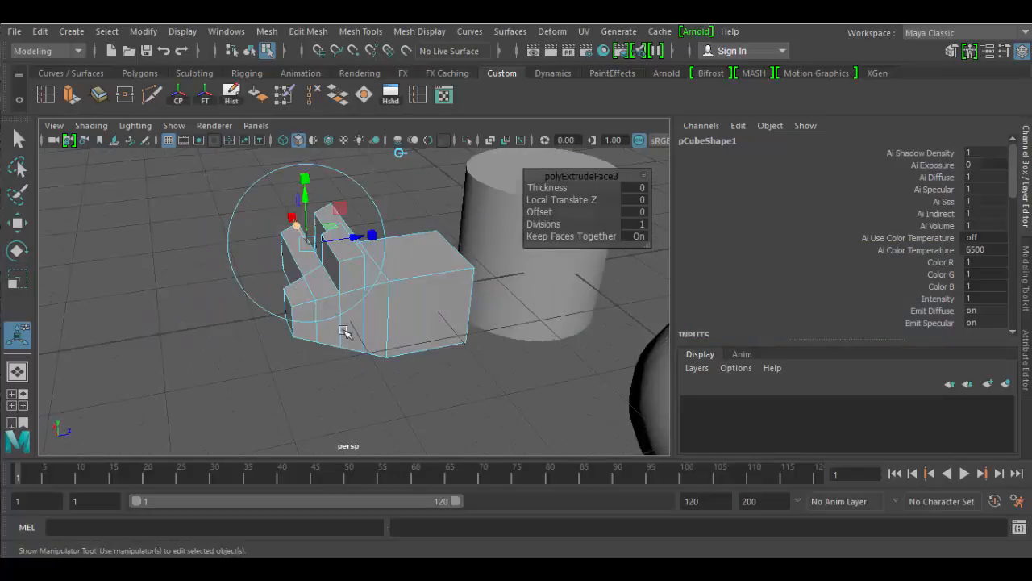
pyautogui.click(425, 320)
pyautogui.keyDown('alt'); pyautogui.moveTo(458, 359); pyautogui.dragTo(517, 405, button='right'); pyautogui.keyUp('alt')
pyautogui.keyDown('alt'); pyautogui.moveTo(517, 405); pyautogui.dragTo(421, 370); pyautogui.keyUp('alt')
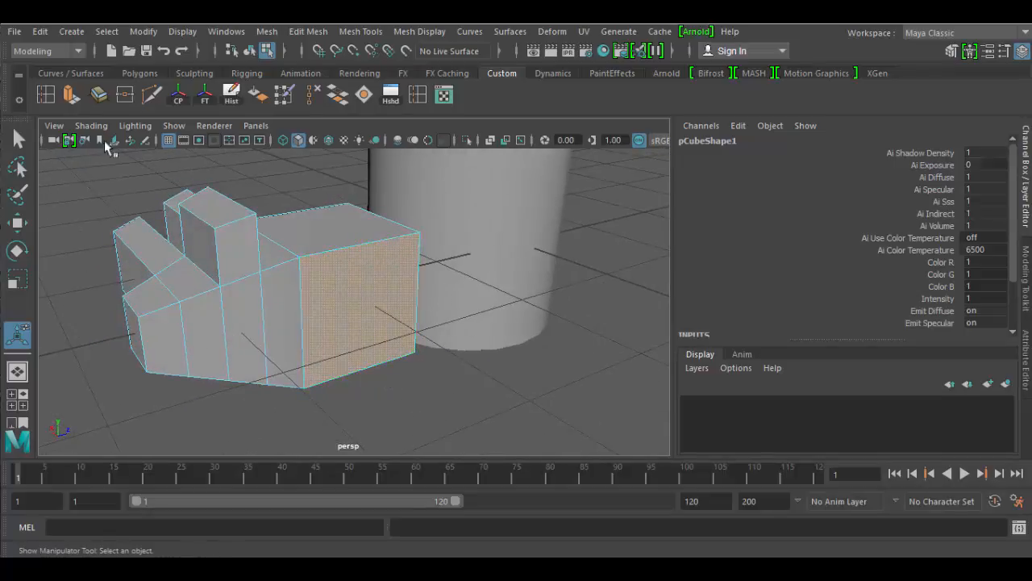
pyautogui.click(74, 94)
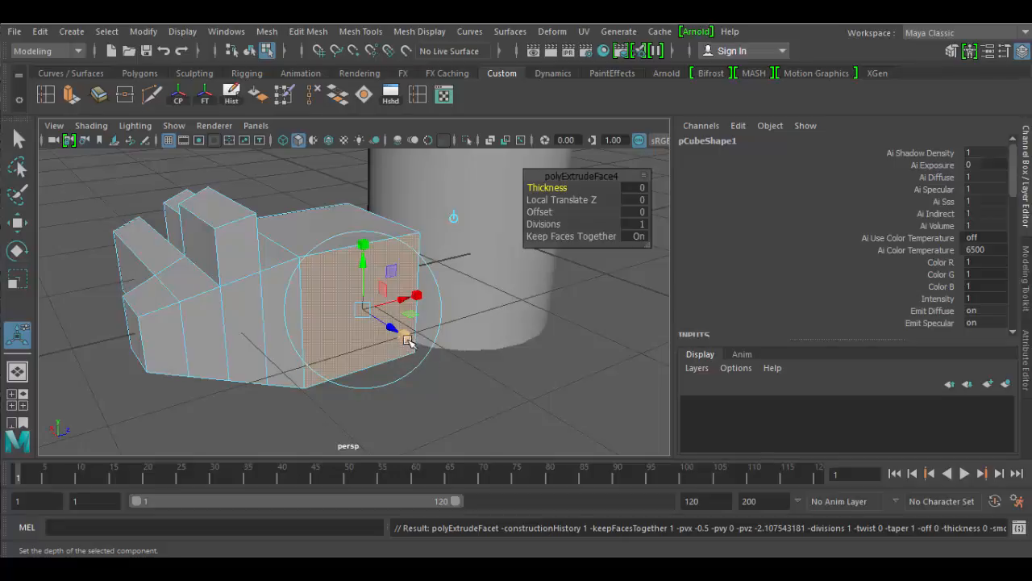
pyautogui.click(408, 340)
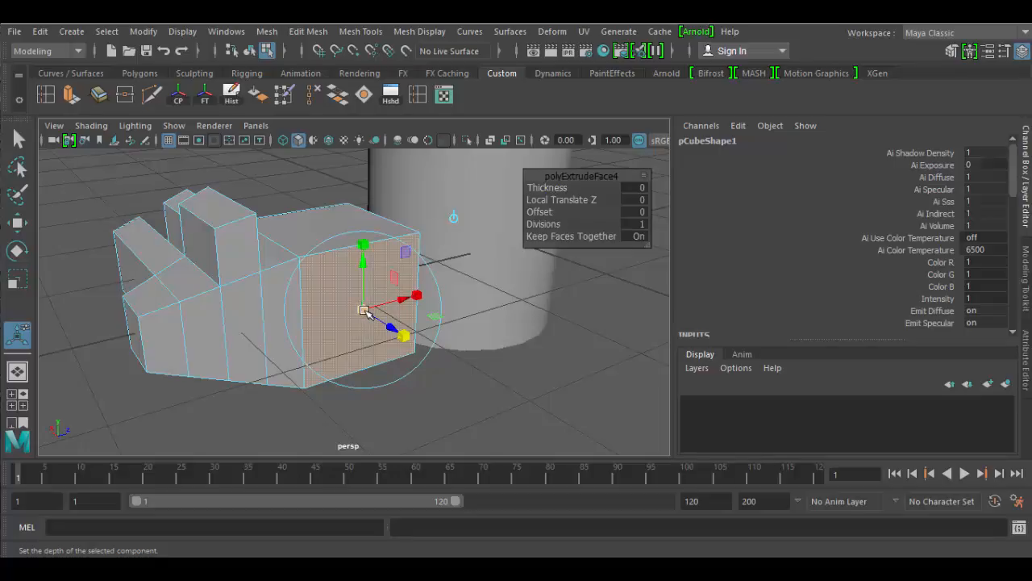
pyautogui.moveTo(364, 311); pyautogui.dragTo(354, 305)
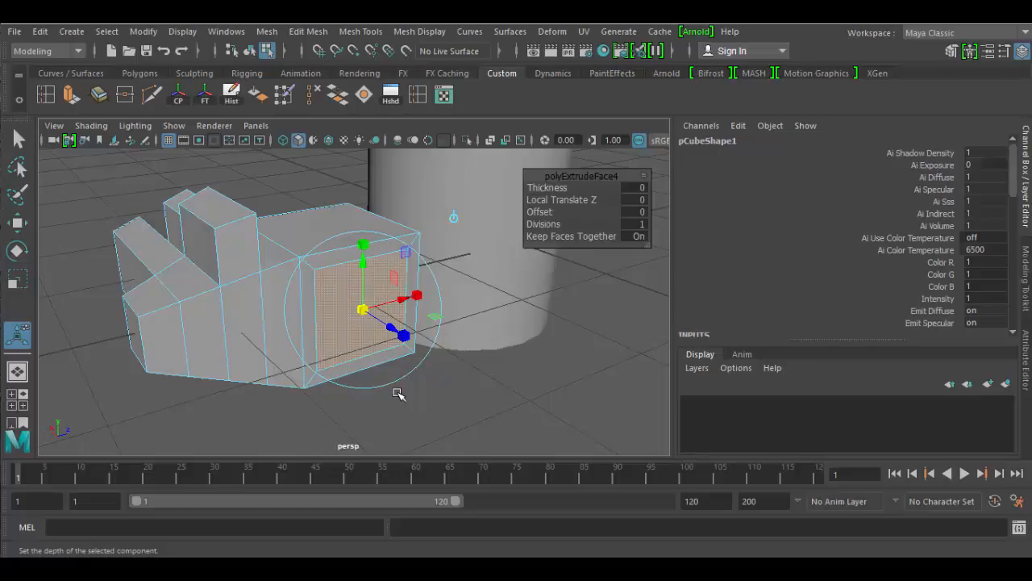
# - Extrude the inset face into the block to a Local Translate Z of about -0.588, forming a rectangular recess
pyautogui.hotkey('ctrl', 'e')
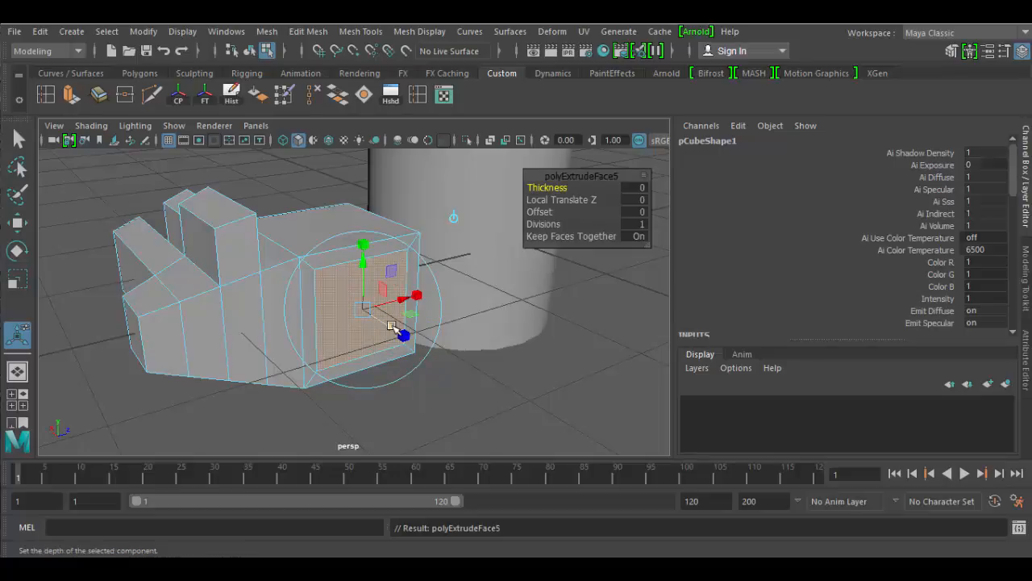
pyautogui.moveTo(389, 324); pyautogui.dragTo(349, 298)
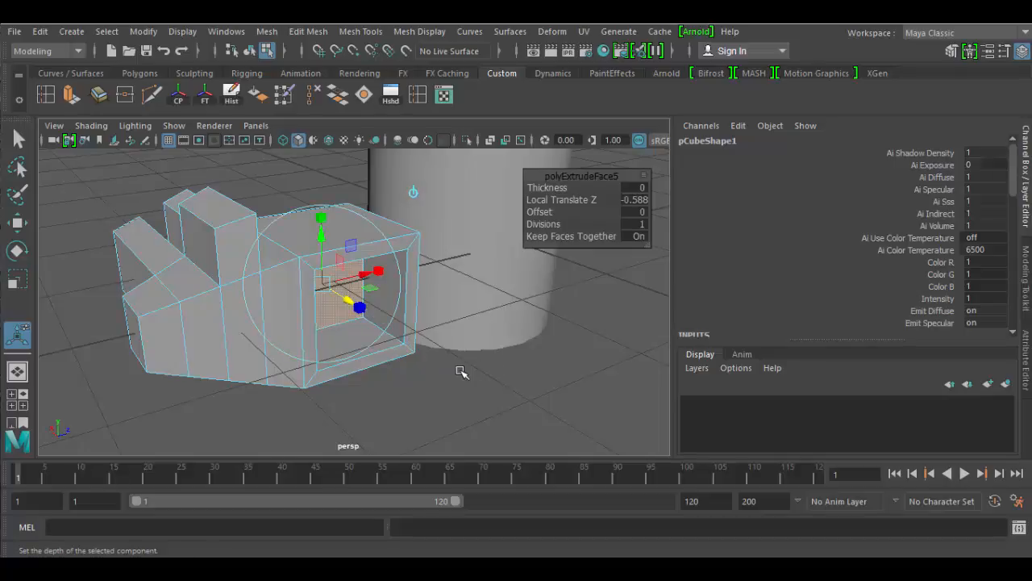
pyautogui.keyDown('alt'); pyautogui.moveTo(526, 367); pyautogui.dragTo(367, 294); pyautogui.keyUp('alt')
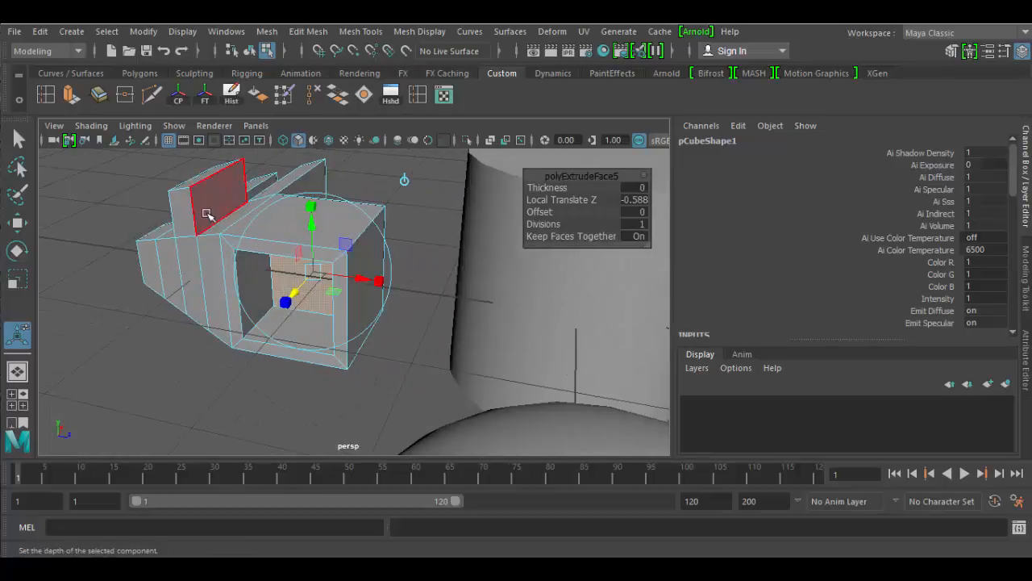
# - Return the cube to Object Mode and select the cylinder
pyautogui.moveTo(205, 214); pyautogui.dragTo(254, 122, button='right')
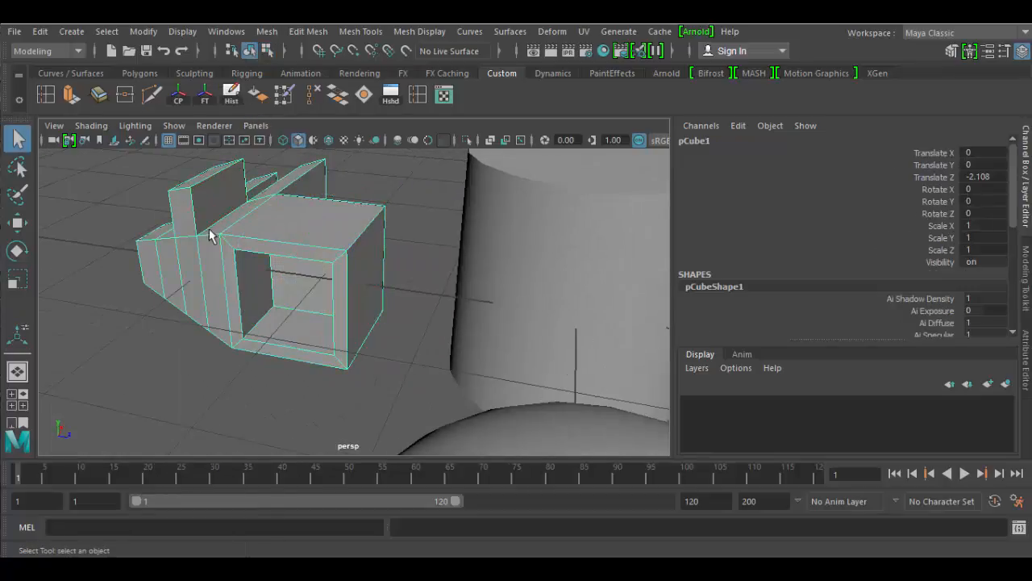
pyautogui.scroll(-2, 385, 324)
pyautogui.keyDown('alt'); pyautogui.moveTo(390, 325); pyautogui.dragTo(324, 254, button='middle'); pyautogui.keyUp('alt')
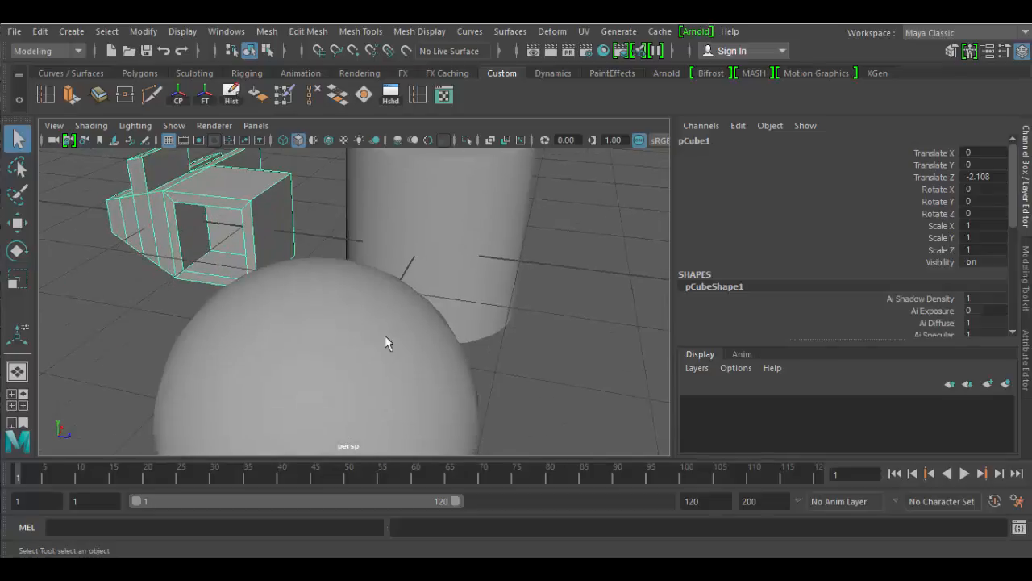
pyautogui.keyDown('alt'); pyautogui.moveTo(384, 337); pyautogui.dragTo(233, 351); pyautogui.keyUp('alt')
pyautogui.click(395, 315)
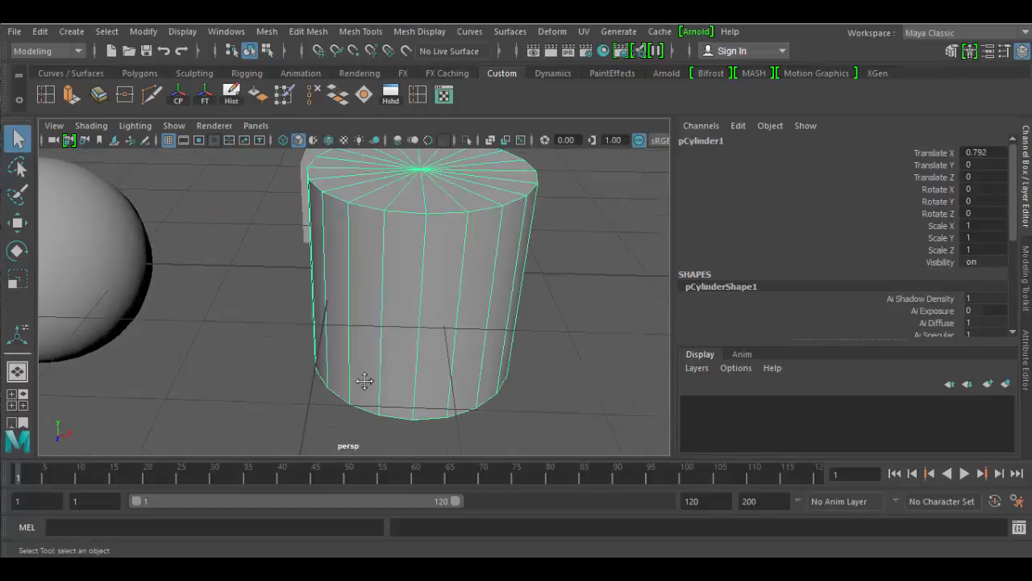
# - Select all the cylinder's faces, deselect the side wall faces, and delete the remaining top and bottom caps
pyautogui.keyDown('alt'); pyautogui.moveTo(364, 381); pyautogui.dragTo(527, 387); pyautogui.keyUp('alt')
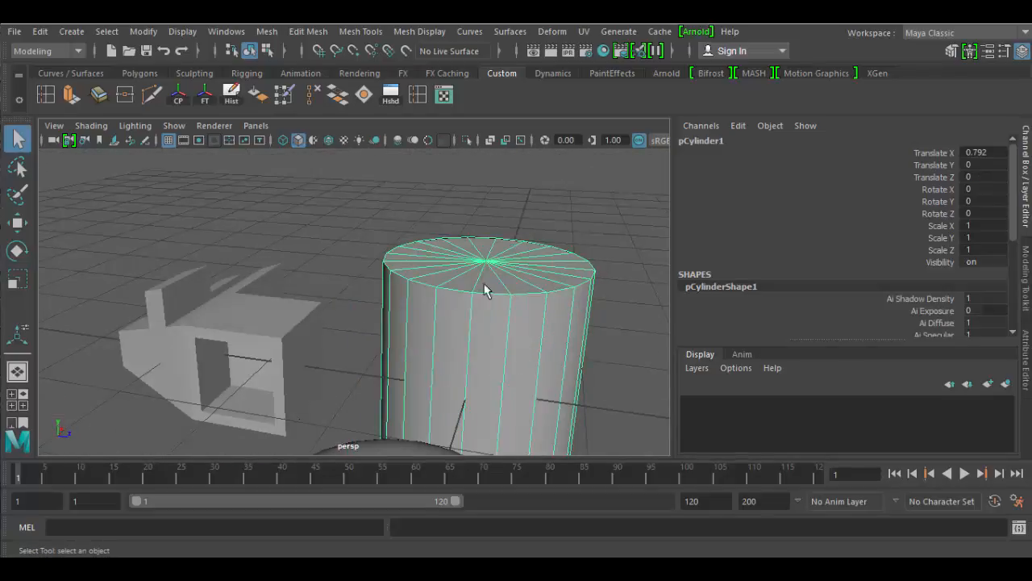
pyautogui.keyDown('alt'); pyautogui.moveTo(484, 288); pyautogui.dragTo(397, 374); pyautogui.keyUp('alt')
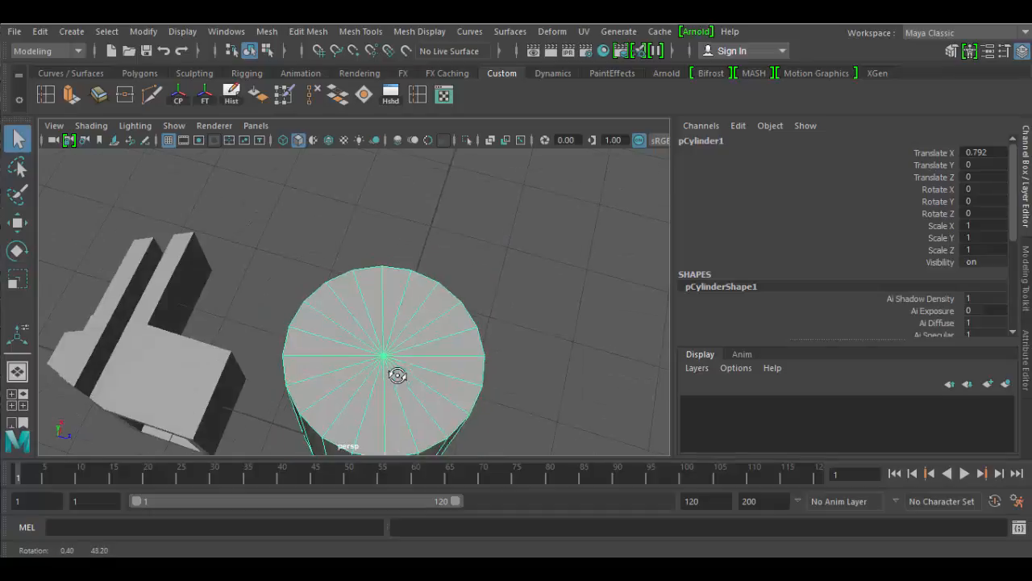
pyautogui.keyDown('alt'); pyautogui.moveTo(397, 375); pyautogui.dragTo(490, 446, button='right'); pyautogui.keyUp('alt')
pyautogui.keyDown('alt'); pyautogui.moveTo(466, 403); pyautogui.dragTo(391, 303, button='middle'); pyautogui.keyUp('alt')
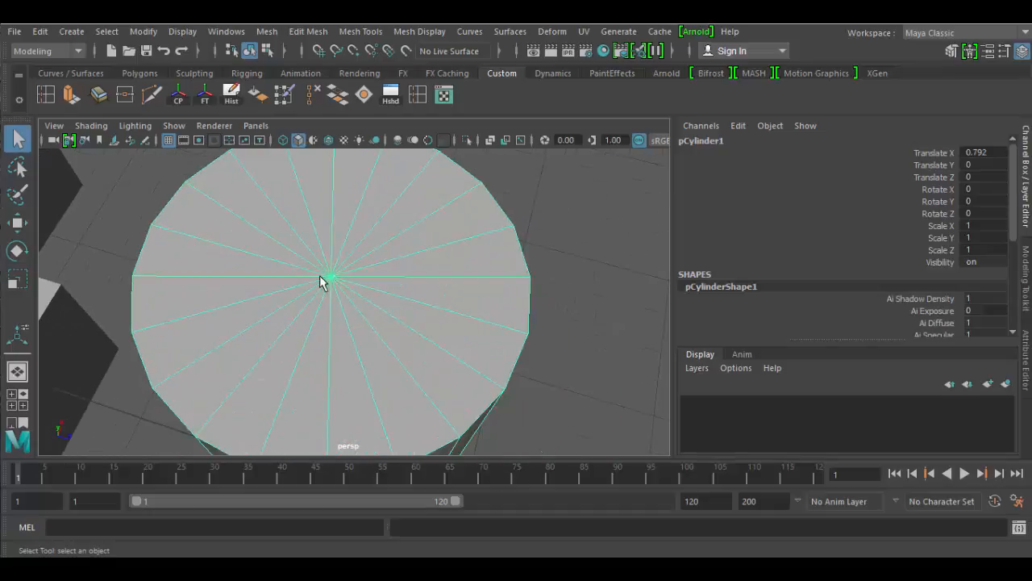
pyautogui.keyDown('alt'); pyautogui.moveTo(320, 281); pyautogui.dragTo(364, 256); pyautogui.keyUp('alt')
pyautogui.rightClick(363, 255)
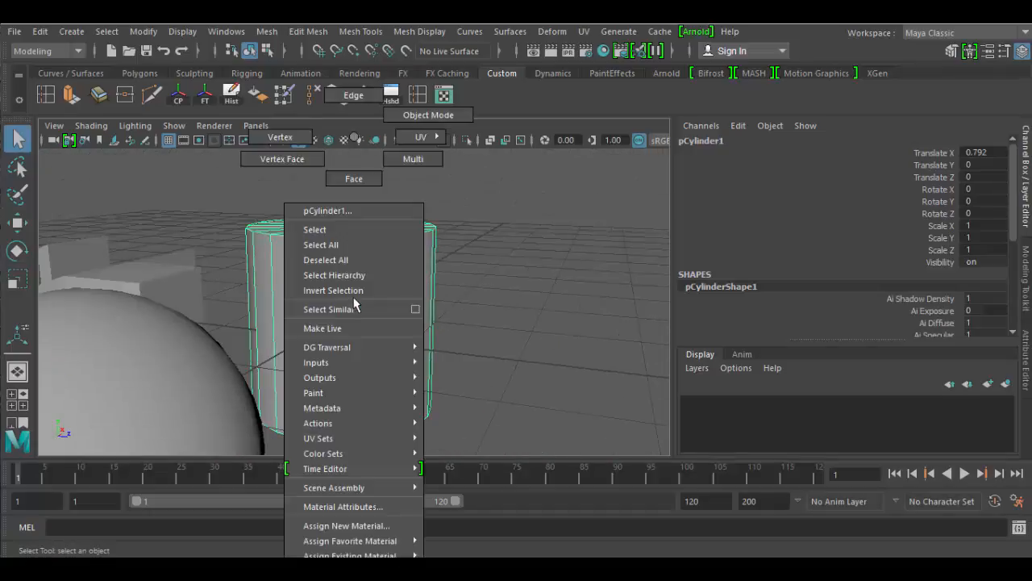
pyautogui.moveTo(355, 304); pyautogui.dragTo(353, 179, button='right')
pyautogui.moveTo(187, 188); pyautogui.dragTo(577, 458)
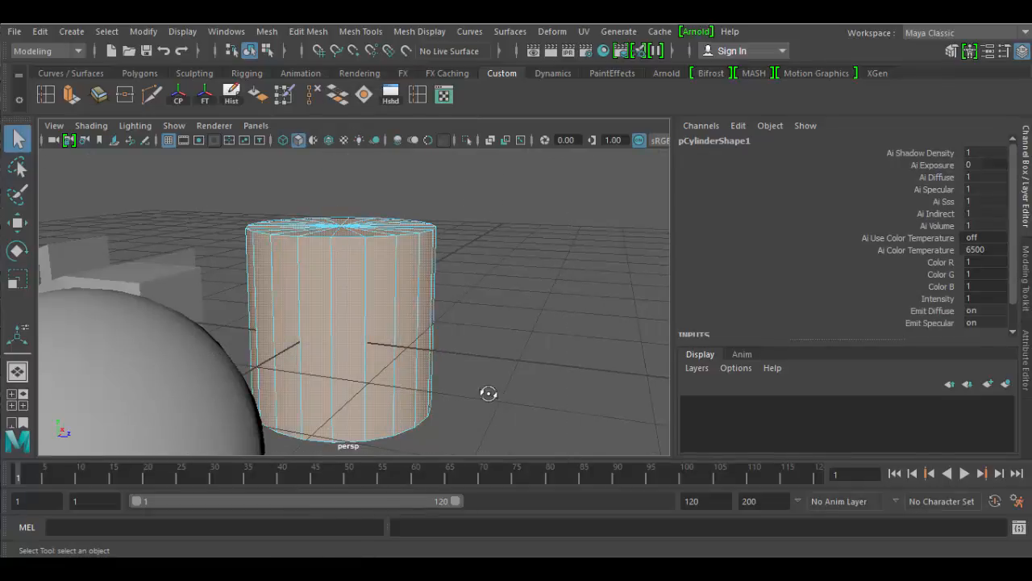
pyautogui.keyDown('alt'); pyautogui.moveTo(488, 392); pyautogui.dragTo(477, 371); pyautogui.keyUp('alt')
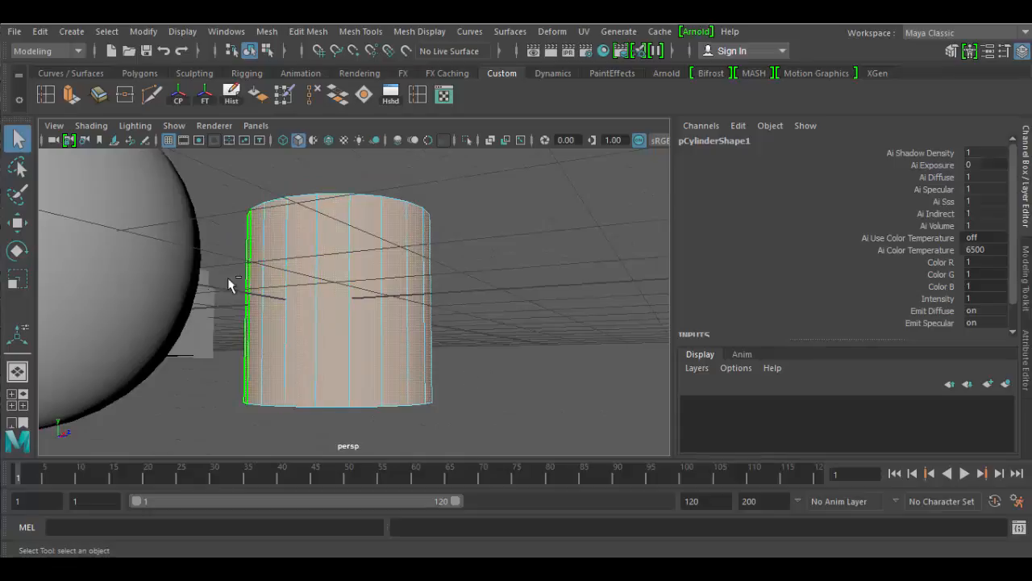
pyautogui.moveTo(532, 302); pyautogui.dragTo(452, 337)
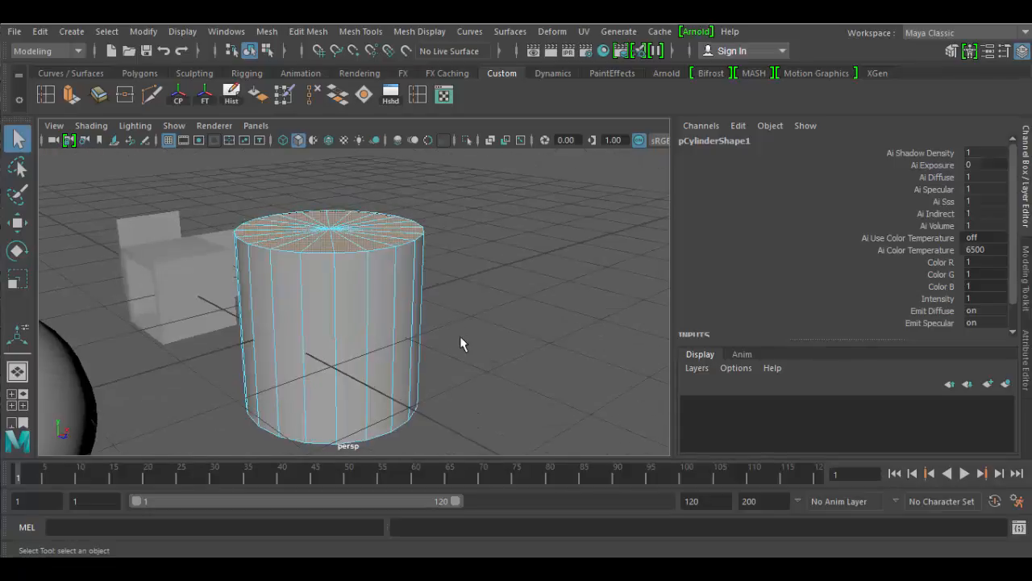
pyautogui.press('Delete')
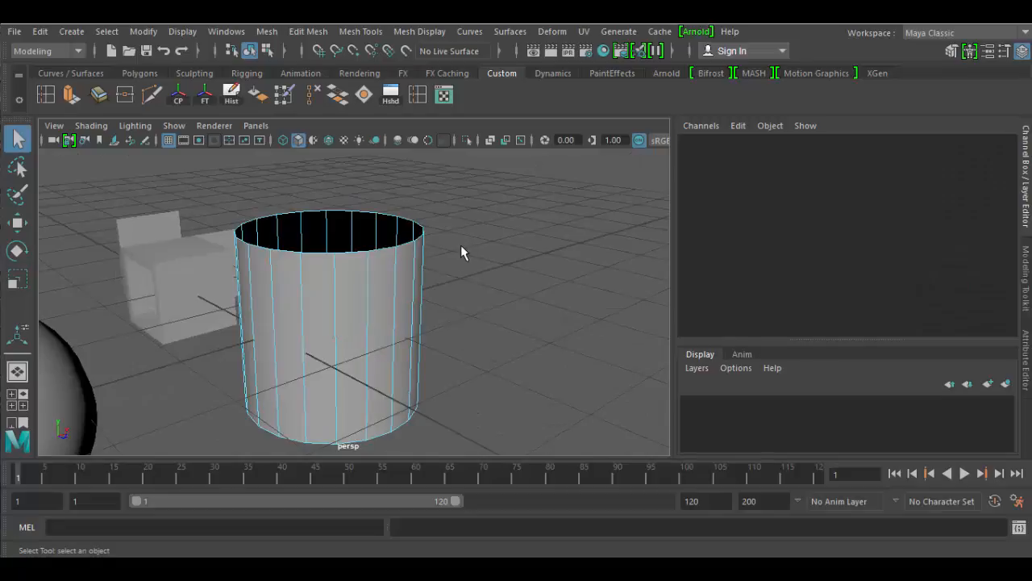
# - Switch the cylinder to Edge mode and select the whole border edge loop around its open top
pyautogui.scroll(4, 425, 266)
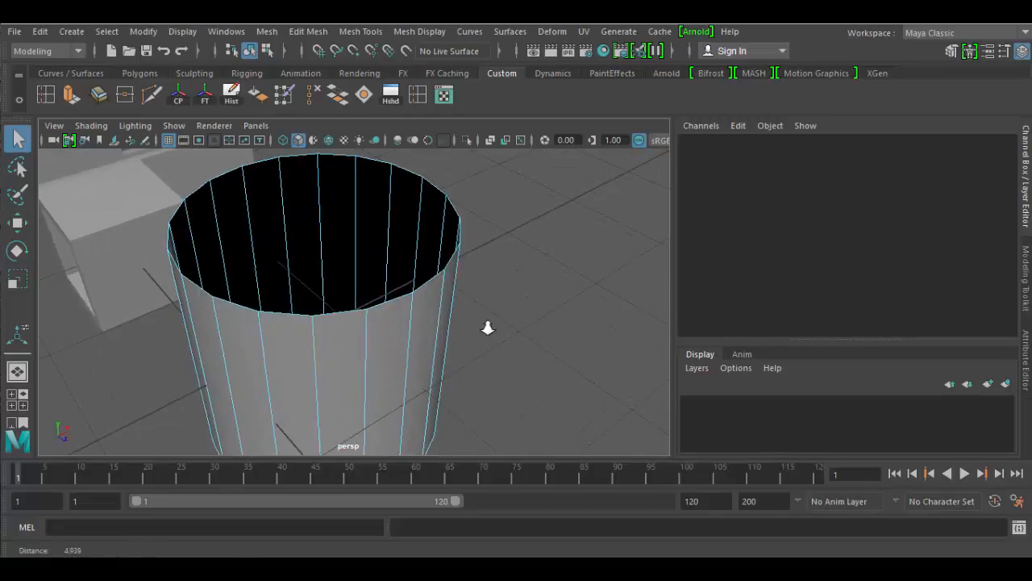
pyautogui.moveTo(394, 311); pyautogui.dragTo(396, 102, button='right')
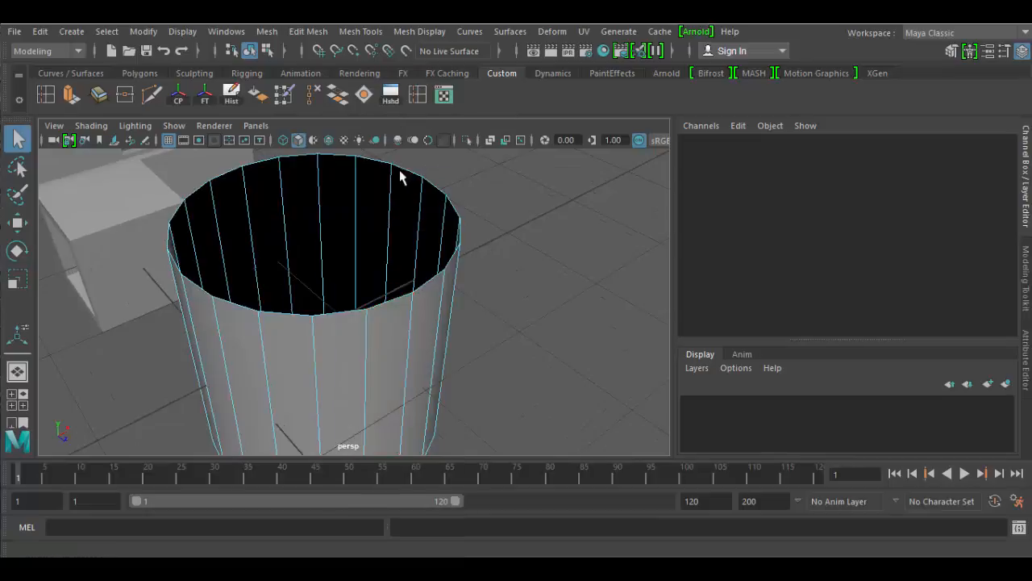
pyautogui.click(383, 306)
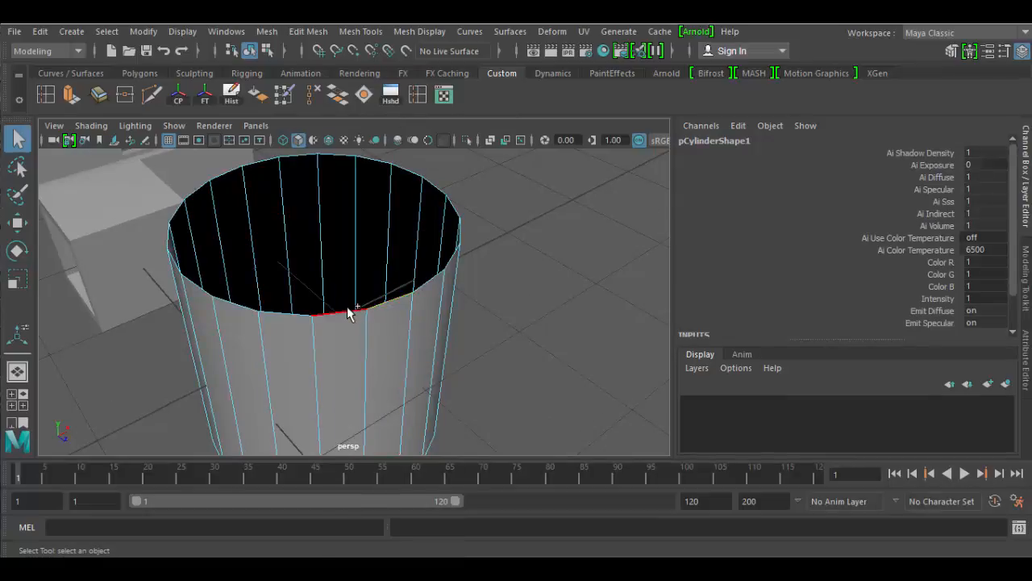
pyautogui.click(353, 313)
# - Extrude the cylinder's top border edges and scale them uniformly inward to form a wide flat ring around a smaller opening
pyautogui.click(70, 95)
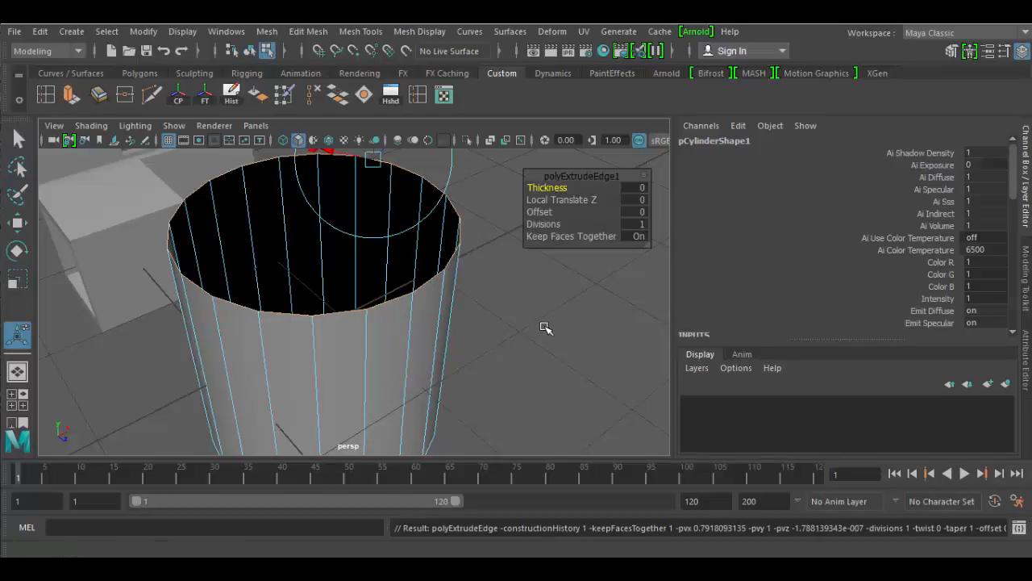
pyautogui.keyDown('alt'); pyautogui.moveTo(543, 325); pyautogui.dragTo(466, 244, button='right'); pyautogui.keyUp('alt')
pyautogui.keyDown('alt'); pyautogui.moveTo(467, 244); pyautogui.dragTo(336, 331); pyautogui.keyUp('alt')
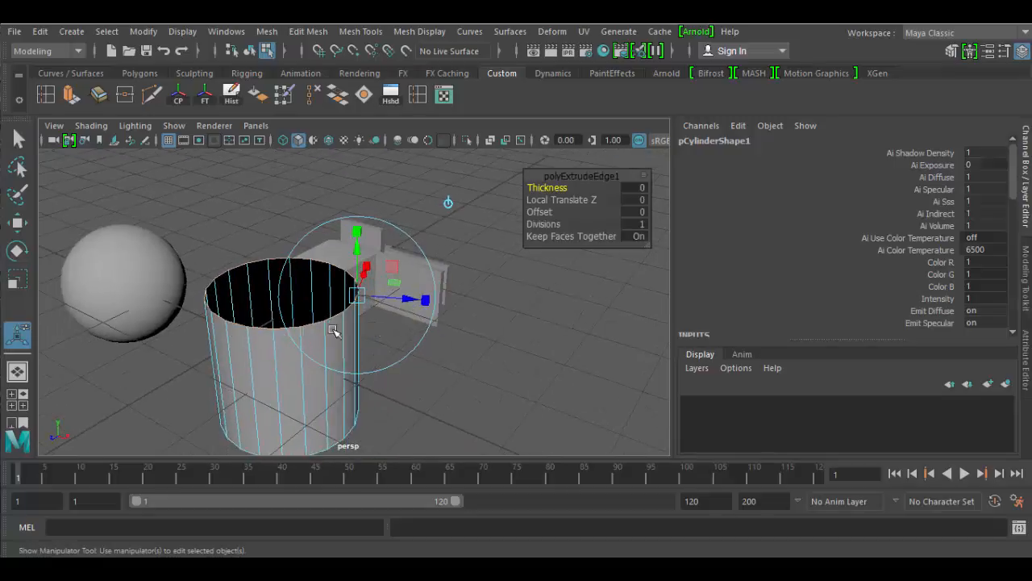
pyautogui.click(428, 302)
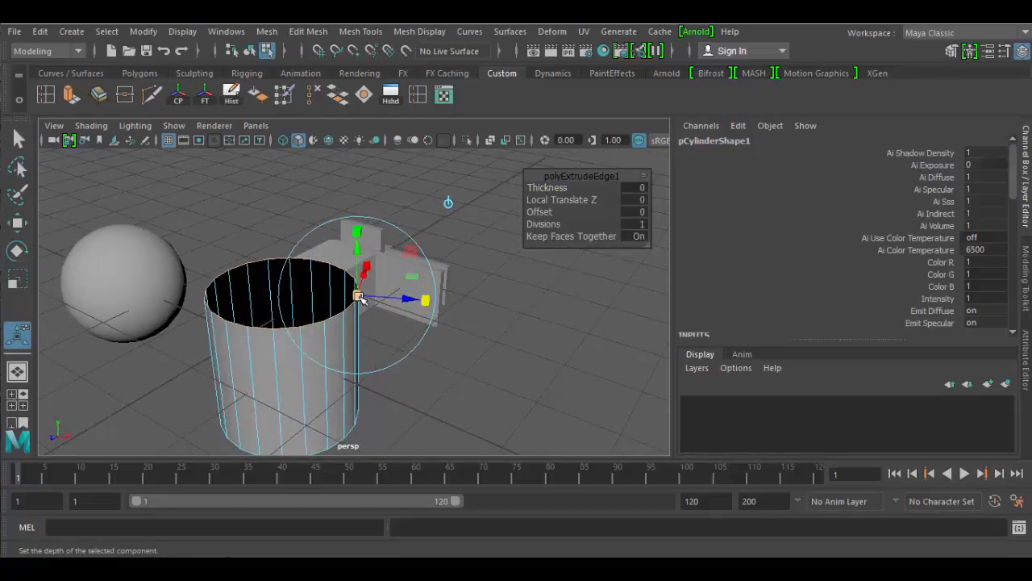
pyautogui.moveTo(360, 296); pyautogui.dragTo(228, 270)
pyautogui.scroll(5, 409, 417)
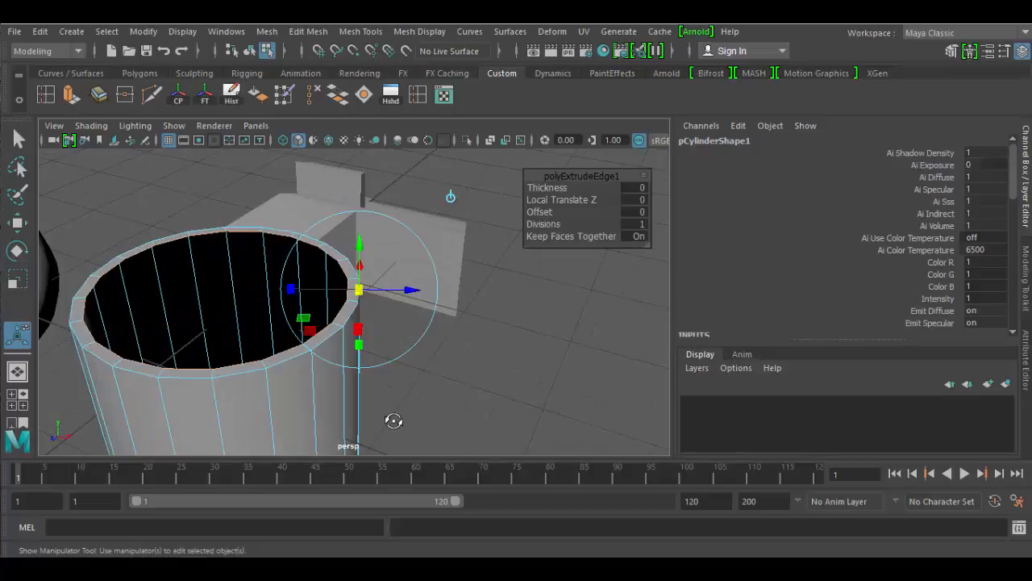
pyautogui.press('r')
pyautogui.moveTo(222, 286); pyautogui.dragTo(142, 287)
# - Extrude the ring's inner edge loop upward into a low collar, and extrude the collar's top edge again, scaled inward to a smaller opening
pyautogui.hotkey('ctrl', 'e')
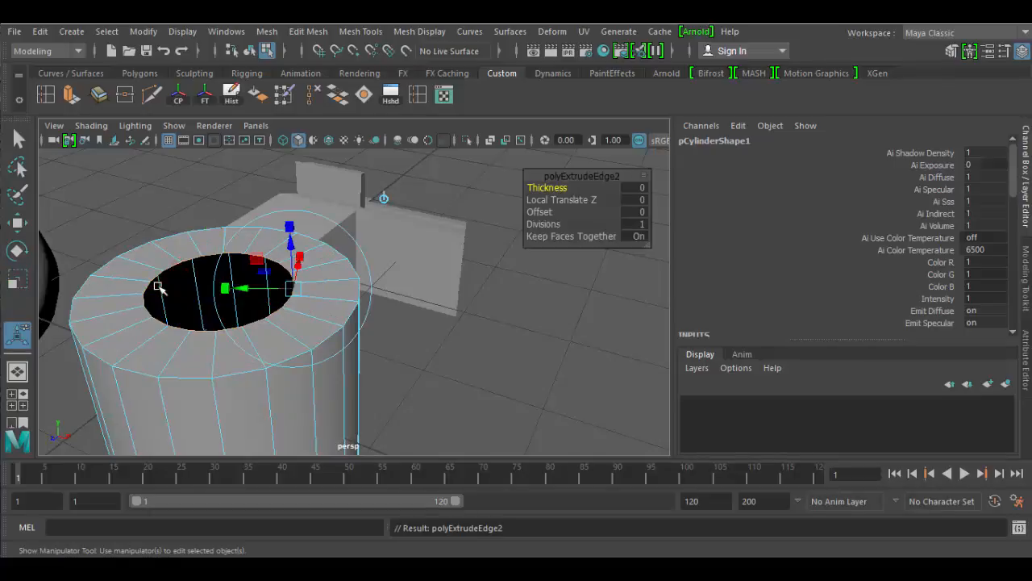
pyautogui.moveTo(287, 234); pyautogui.dragTo(291, 224)
pyautogui.hotkey('ctrl', 'e')
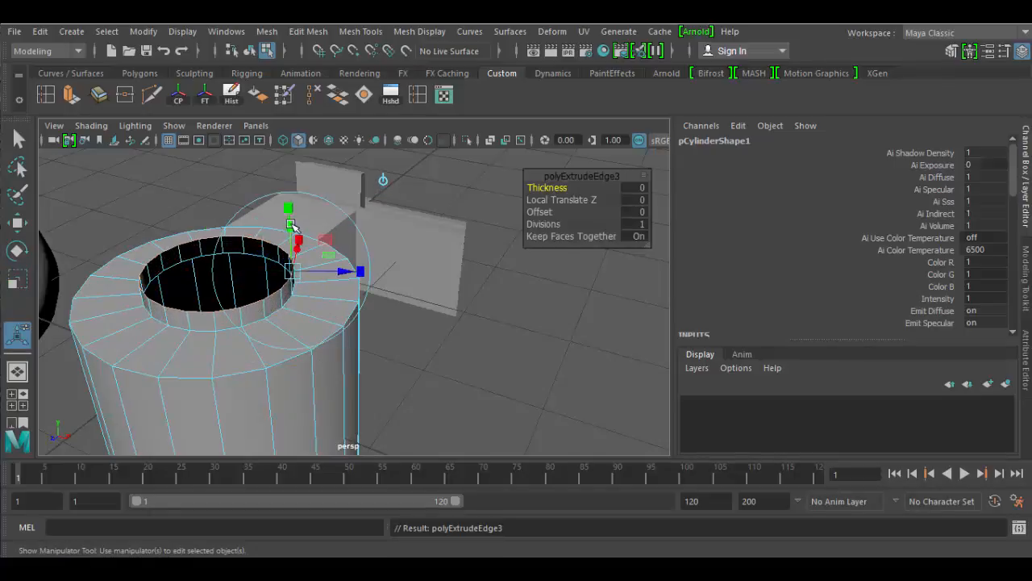
pyautogui.moveTo(363, 272); pyautogui.dragTo(1, 228)
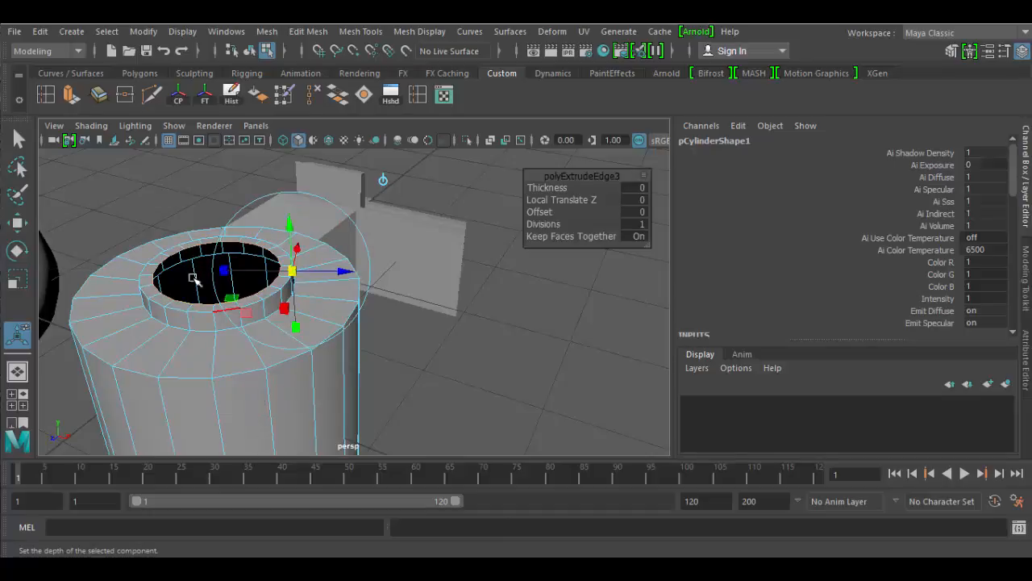
pyautogui.keyDown('alt'); pyautogui.moveTo(207, 364); pyautogui.dragTo(284, 357); pyautogui.keyUp('alt')
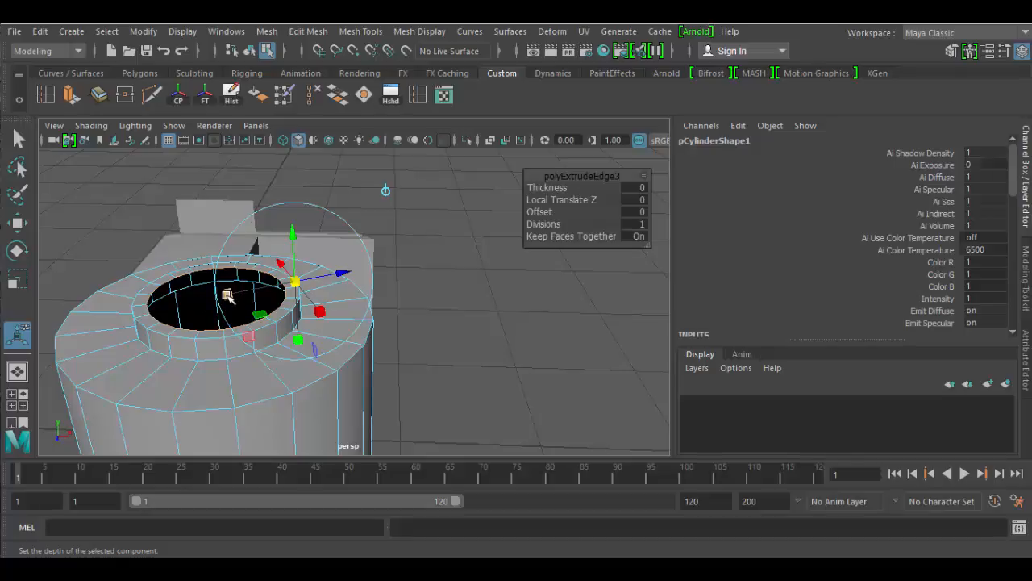
pyautogui.moveTo(300, 284)
pyautogui.mouseDown()
pyautogui.moveTo(314, 304)
pyautogui.moveTo(305, 288)
pyautogui.moveTo(313, 292)
pyautogui.mouseUp()
pyautogui.press('r')
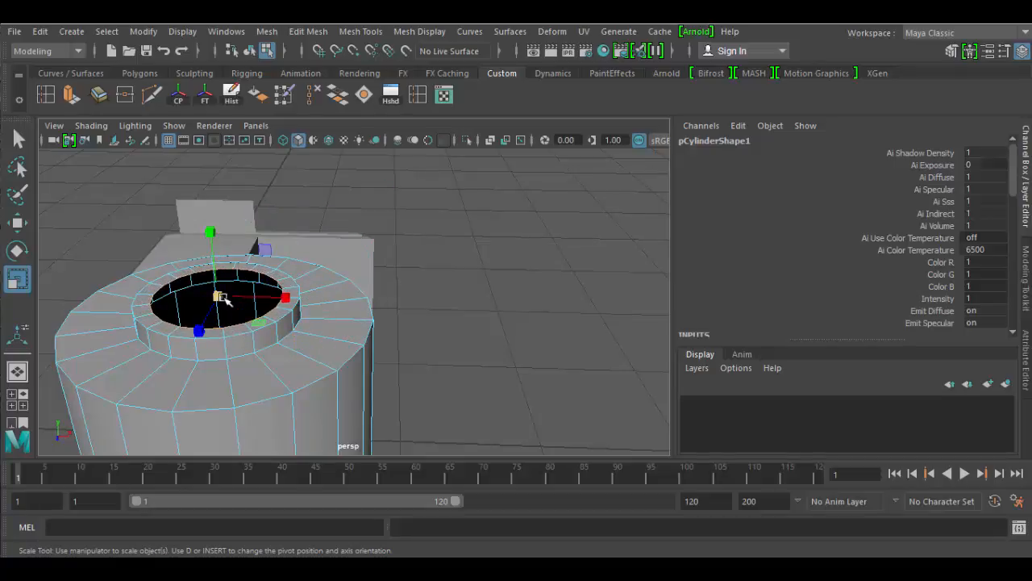
pyautogui.moveTo(221, 297)
pyautogui.mouseDown()
pyautogui.moveTo(169, 295)
pyautogui.moveTo(224, 309)
pyautogui.mouseUp()
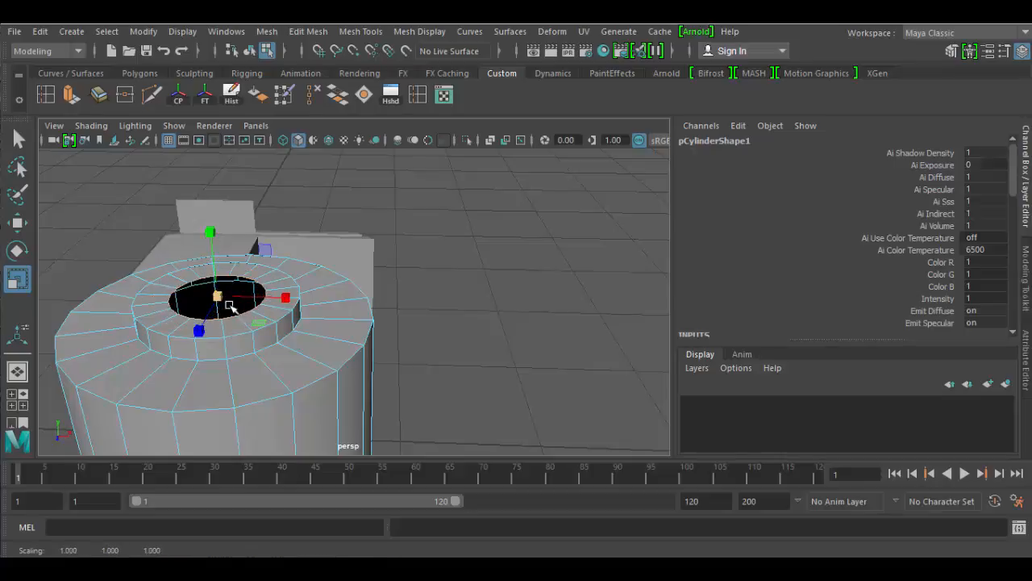
# - Extrude the collar's inner edge loop upward to a Local Translate Z of about 0.497, forming a neck
pyautogui.hotkey('ctrl', 'e')
pyautogui.moveTo(256, 246); pyautogui.dragTo(254, 211)
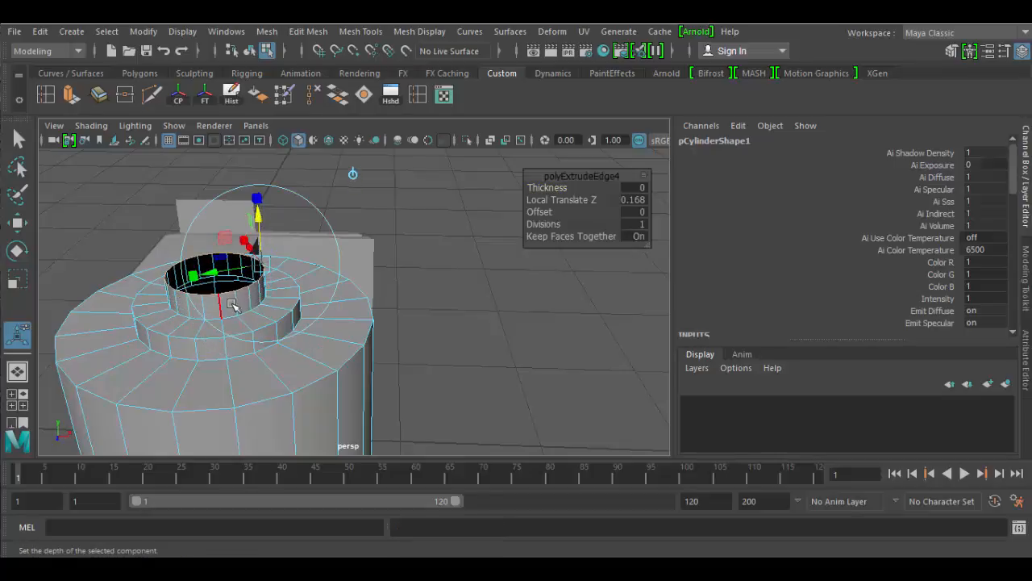
pyautogui.keyDown('alt'); pyautogui.moveTo(496, 370); pyautogui.dragTo(293, 359); pyautogui.keyUp('alt')
pyautogui.keyDown('alt'); pyautogui.moveTo(435, 396); pyautogui.dragTo(452, 439, button='middle'); pyautogui.keyUp('alt')
pyautogui.keyDown('alt'); pyautogui.moveTo(433, 348); pyautogui.dragTo(456, 343, button='right'); pyautogui.keyUp('alt')
pyautogui.moveTo(370, 256); pyautogui.dragTo(367, 202)
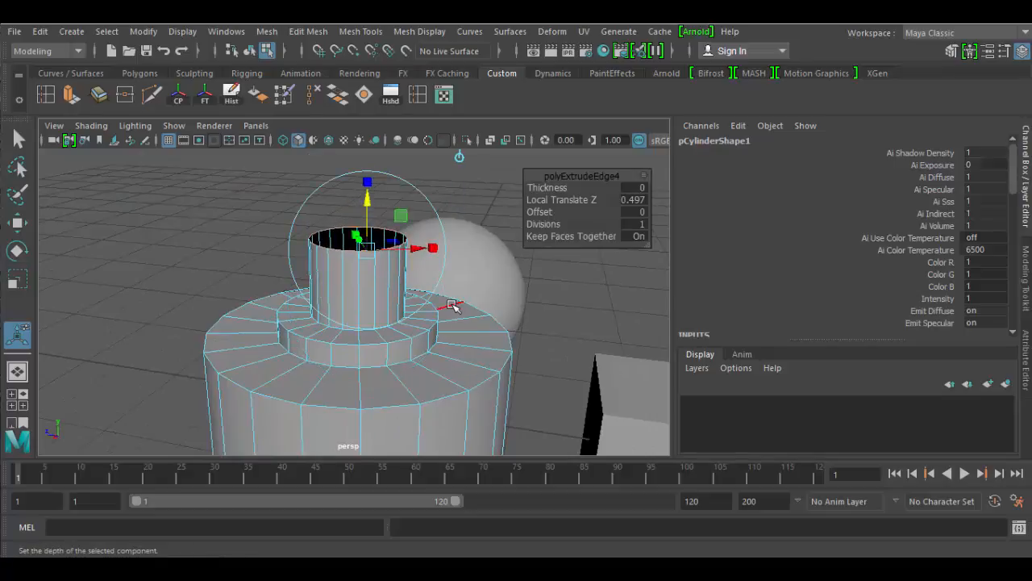
# - Extrude the neck's top edge loop and scale it uniformly inward to give the neck a flat rim
pyautogui.hotkey('ctrl', 'e')
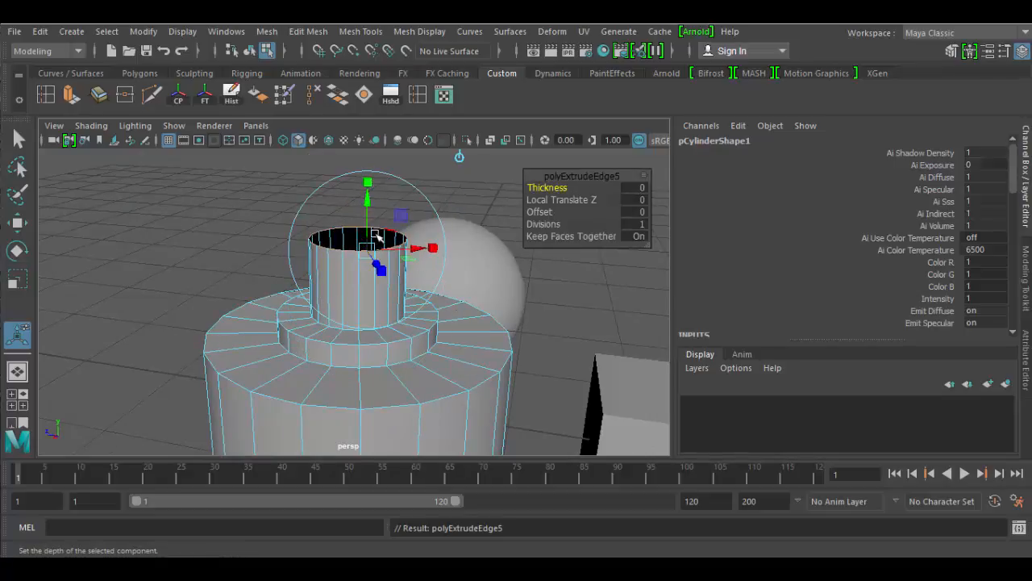
pyautogui.keyDown('alt'); pyautogui.moveTo(364, 299); pyautogui.dragTo(390, 313); pyautogui.keyUp('alt')
pyautogui.press('r')
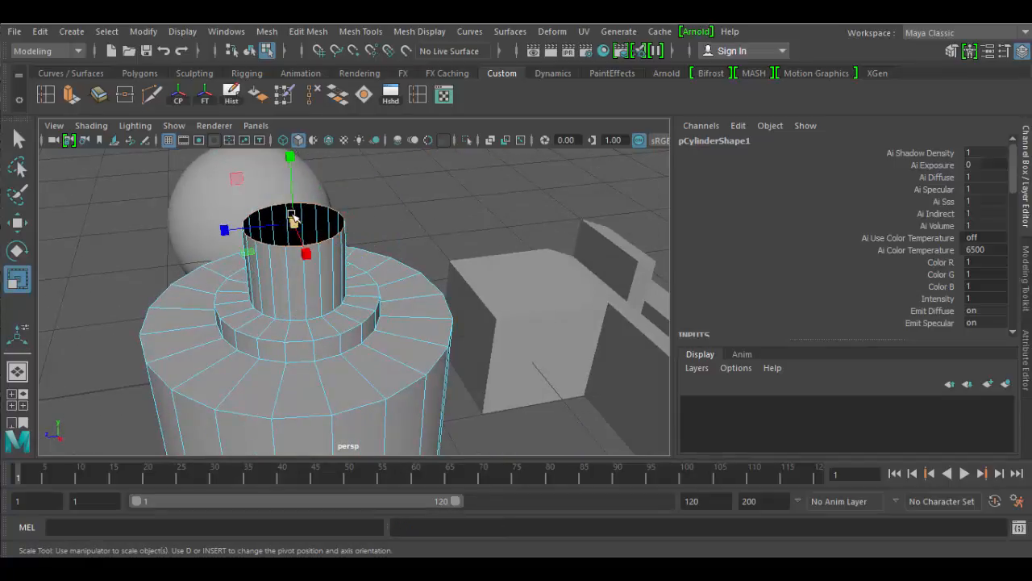
pyautogui.moveTo(292, 222); pyautogui.dragTo(269, 223)
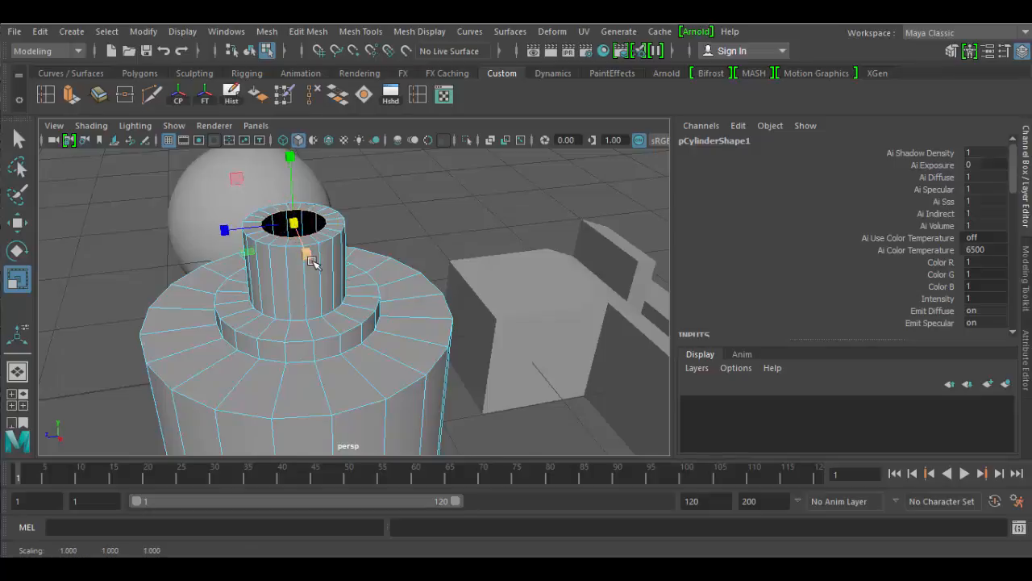
# - Extrude the neck's inner edge loop down into the opening to a Local Translate Z of about -0.261
pyautogui.hotkey('ctrl', 'e')
pyautogui.moveTo(314, 184); pyautogui.dragTo(310, 222)
pyautogui.keyDown('alt'); pyautogui.moveTo(481, 243); pyautogui.dragTo(366, 282); pyautogui.keyUp('alt')
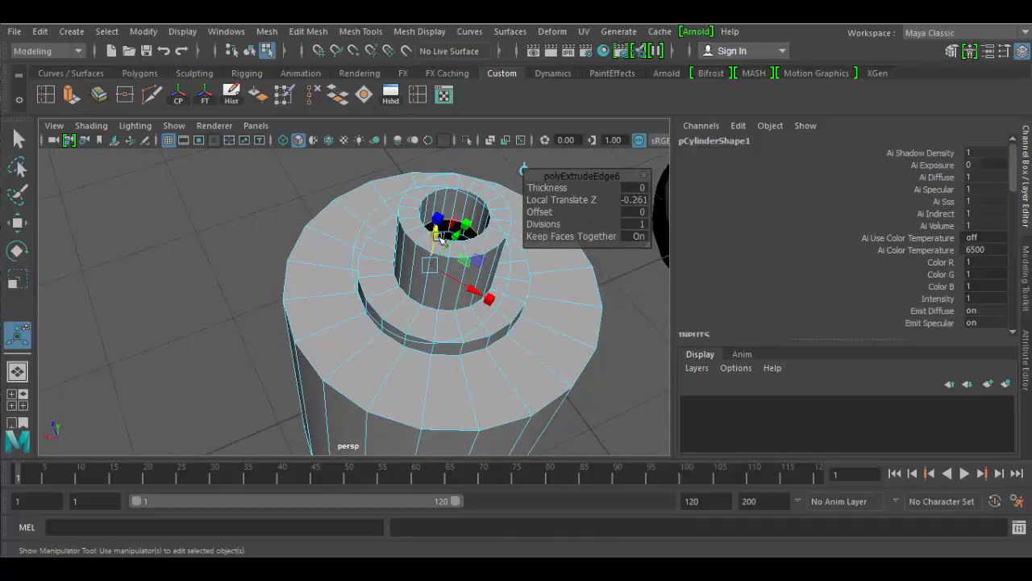
pyautogui.keyDown('alt'); pyautogui.moveTo(427, 312); pyautogui.dragTo(346, 442); pyautogui.keyUp('alt')
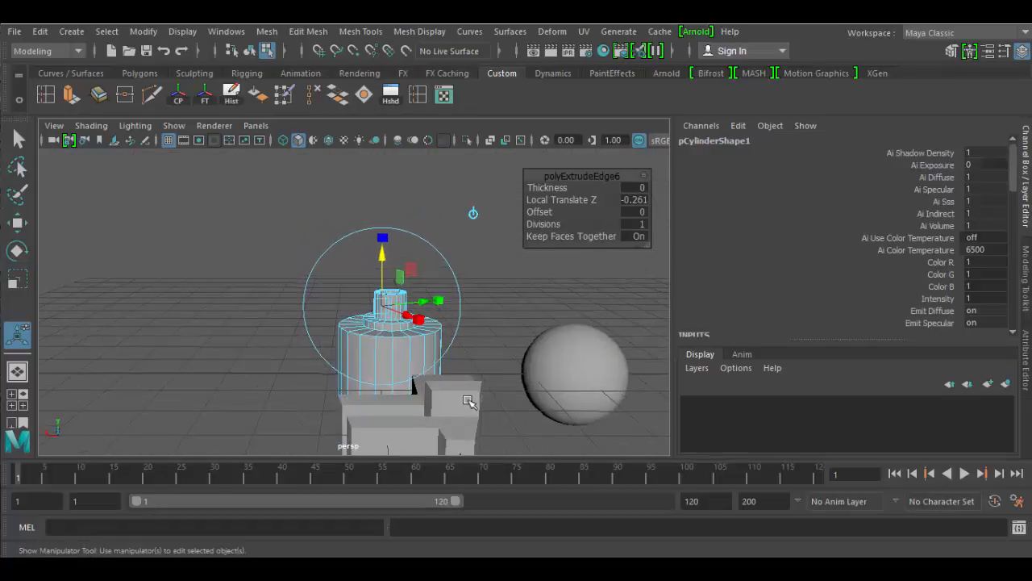
# - Return the cylinder to Object Mode and select the sphere
pyautogui.keyDown('alt'); pyautogui.moveTo(346, 443); pyautogui.dragTo(288, 358, button='middle'); pyautogui.keyUp('alt')
pyautogui.keyDown('alt'); pyautogui.moveTo(288, 357); pyautogui.dragTo(521, 338, button='right'); pyautogui.keyUp('alt')
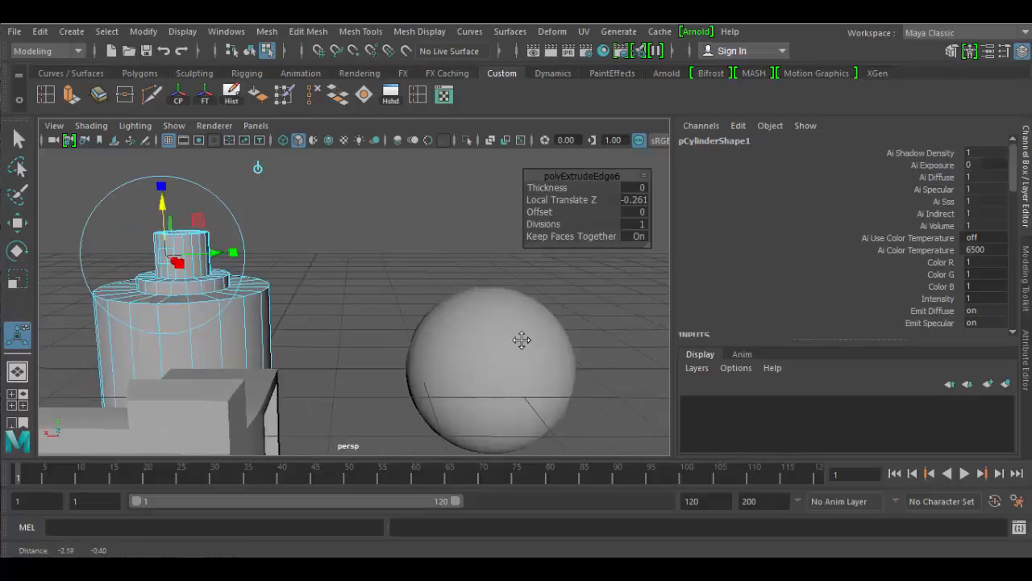
pyautogui.moveTo(246, 329); pyautogui.dragTo(246, 305, button='right')
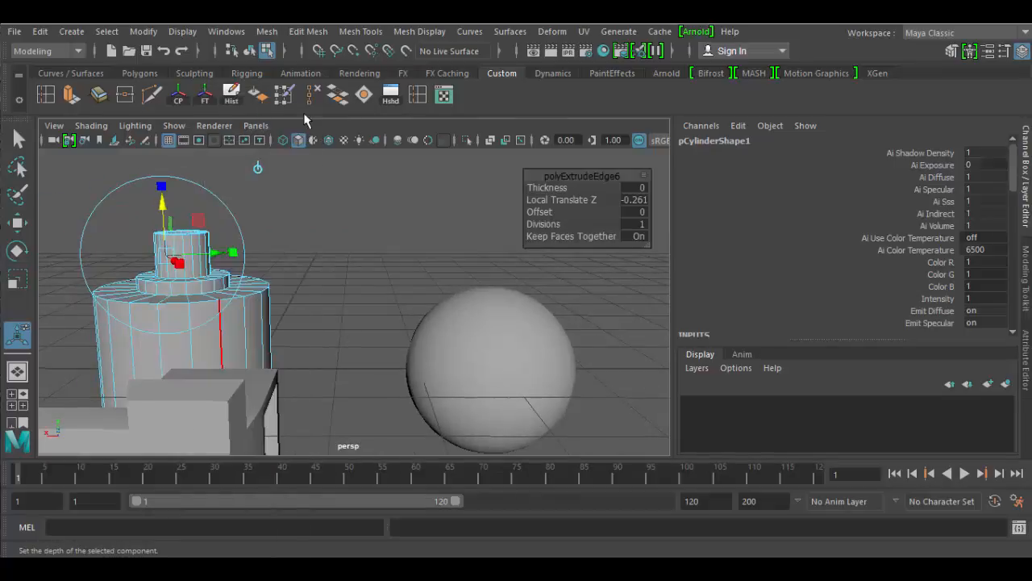
pyautogui.click(563, 351)
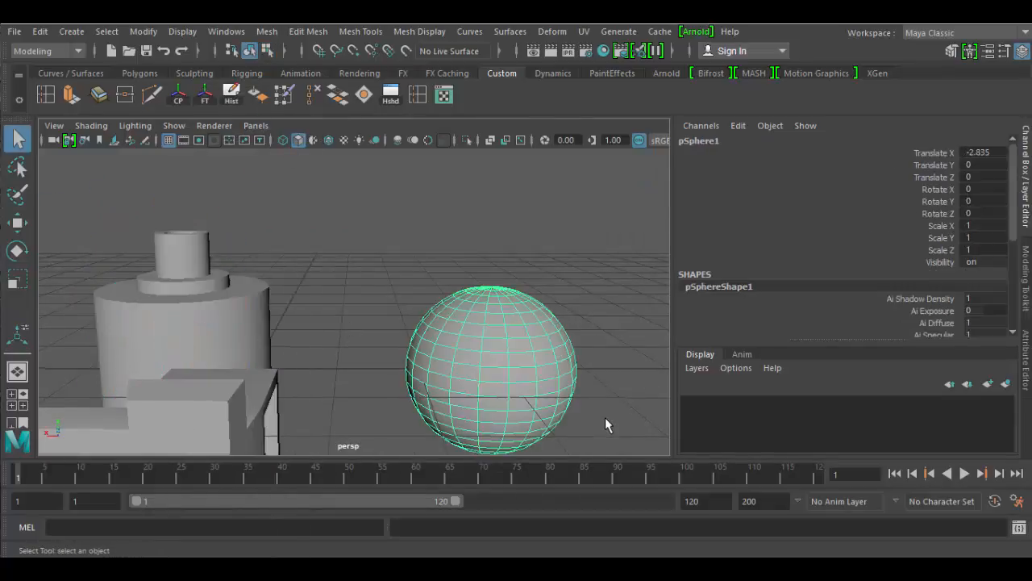
# - Switch the sphere to Face mode and select two separate horizontal face rings in its upper half
pyautogui.keyDown('alt'); pyautogui.moveTo(561, 426); pyautogui.dragTo(428, 368, button='middle'); pyautogui.keyUp('alt')
pyautogui.keyDown('alt'); pyautogui.moveTo(428, 368); pyautogui.dragTo(507, 429, button='right'); pyautogui.keyUp('alt')
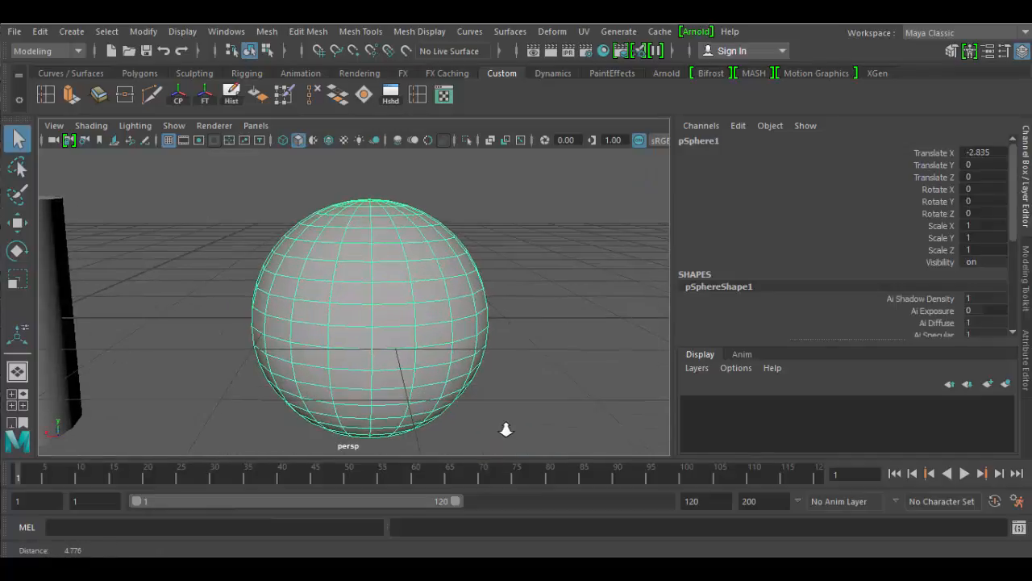
pyautogui.moveTo(405, 322); pyautogui.dragTo(403, 318, button='right')
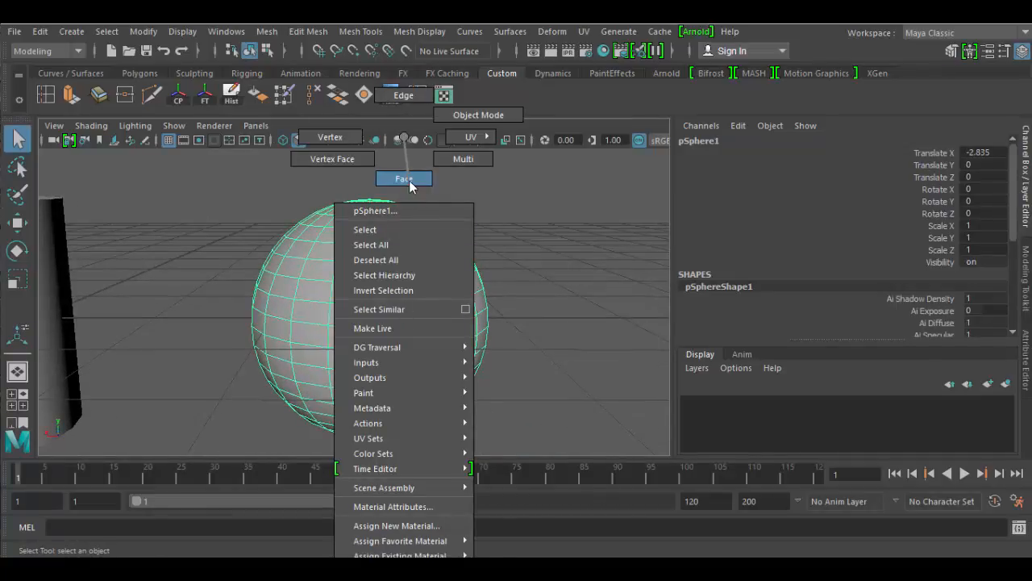
pyautogui.moveTo(409, 180); pyautogui.dragTo(409, 180, button='right')
pyautogui.click(399, 275)
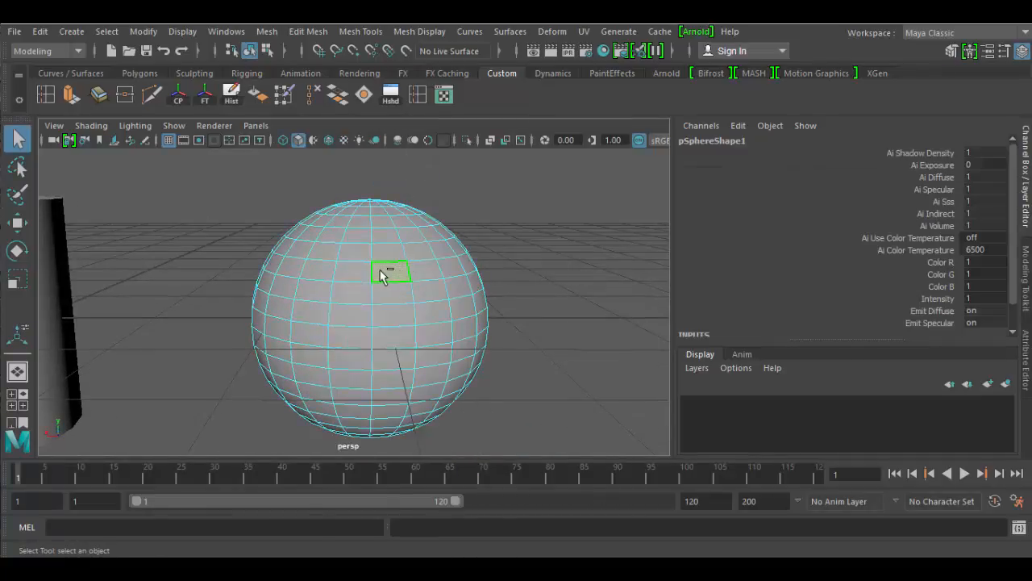
pyautogui.click(360, 273)
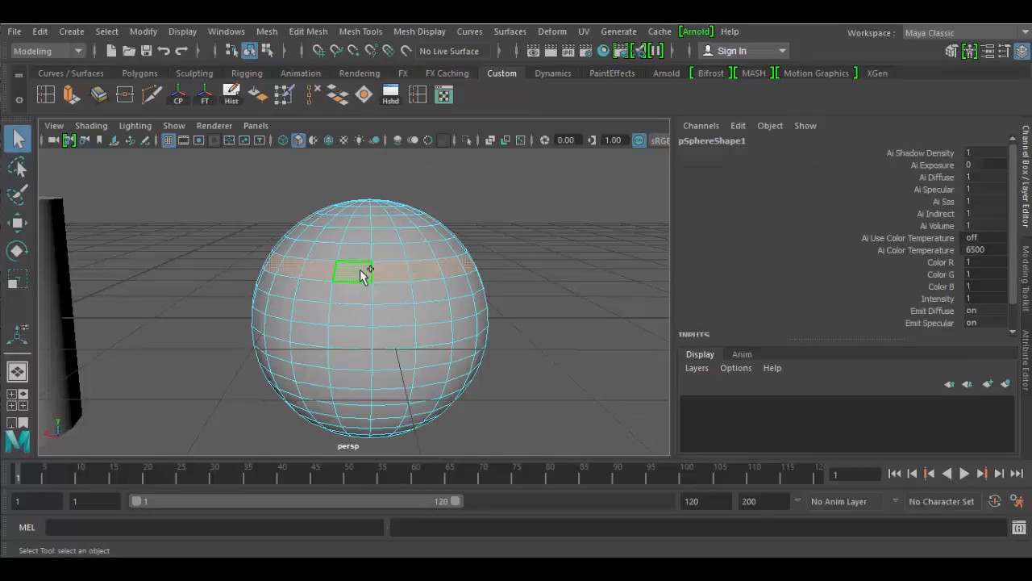
pyautogui.click(386, 317)
pyautogui.doubleClick(352, 318)
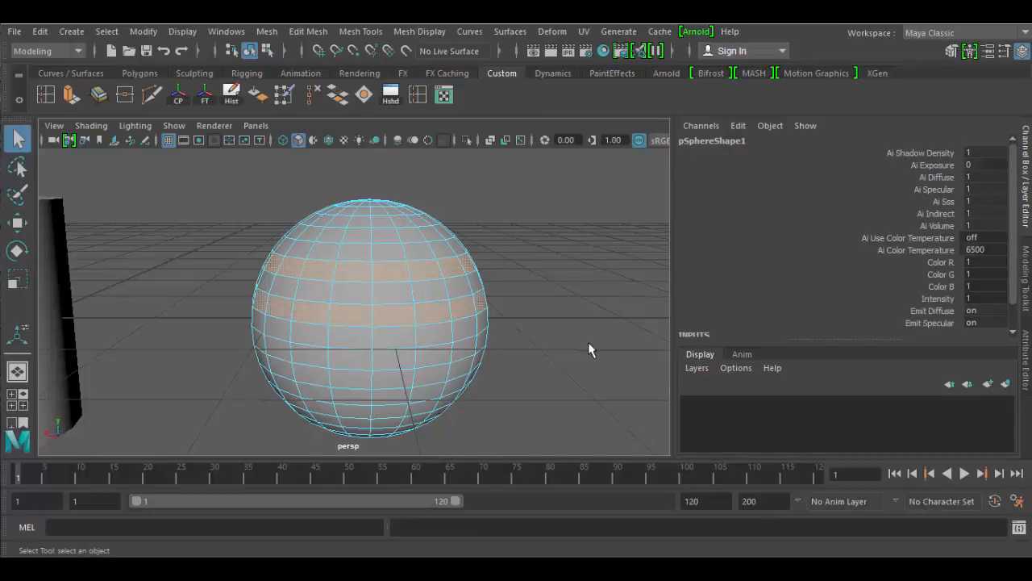
# - Extrude the two selected upper face rings outward to form raised bands around the sphere
pyautogui.keyDown('alt'); pyautogui.moveTo(565, 368); pyautogui.dragTo(398, 350); pyautogui.keyUp('alt')
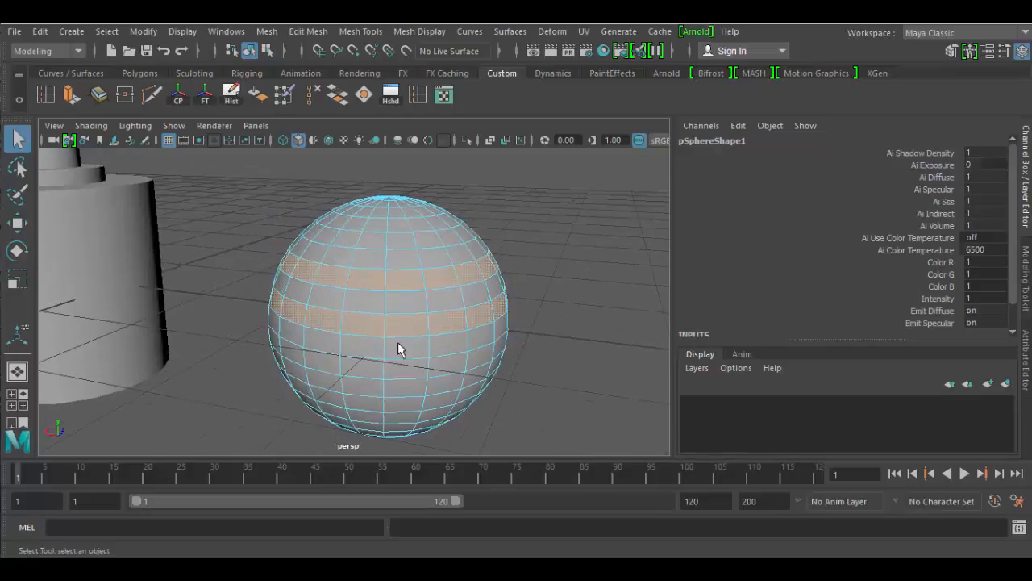
pyautogui.click(71, 94)
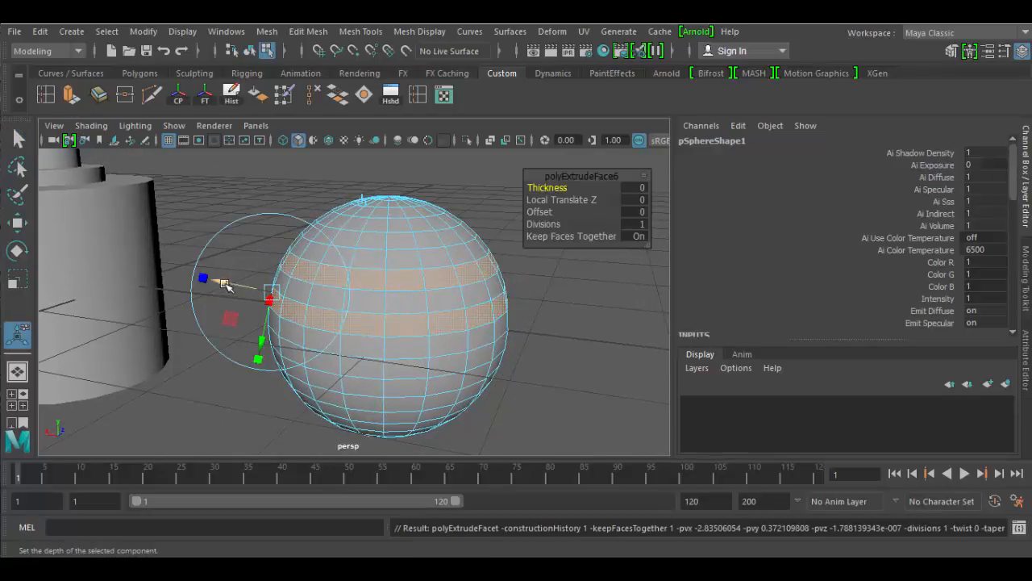
pyautogui.moveTo(224, 284); pyautogui.dragTo(190, 279)
# - Select two horizontal face rings in the sphere's lower half, leaving one row of faces unselected between them
pyautogui.keyDown('alt'); pyautogui.moveTo(321, 346); pyautogui.dragTo(408, 288); pyautogui.keyUp('alt')
pyautogui.moveTo(347, 295); pyautogui.dragTo(326, 312)
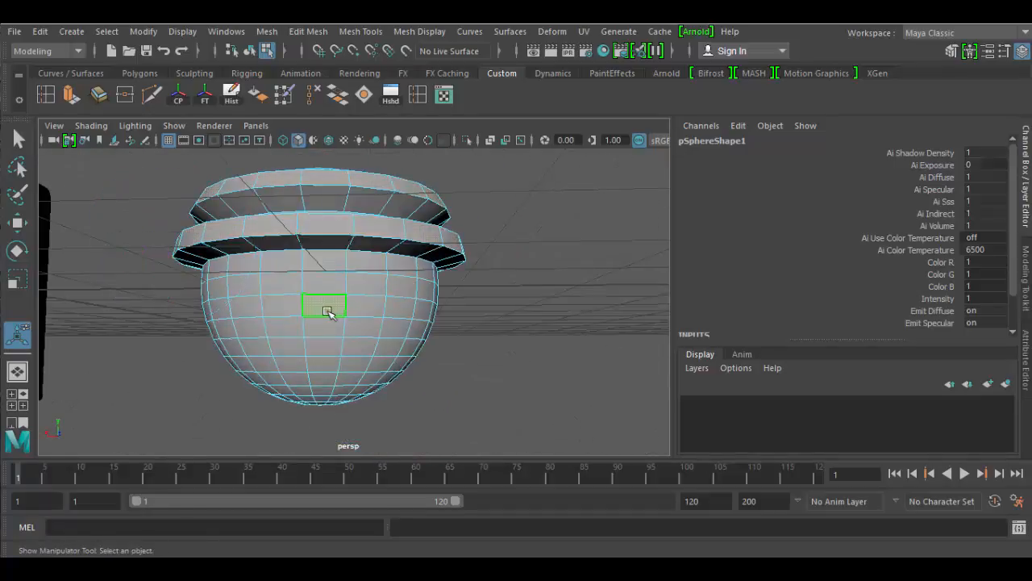
pyautogui.keyDown('shift'); pyautogui.doubleClick(362, 309); pyautogui.keyUp('shift')
pyautogui.keyDown('shift'); pyautogui.click(324, 343); pyautogui.keyUp('shift')
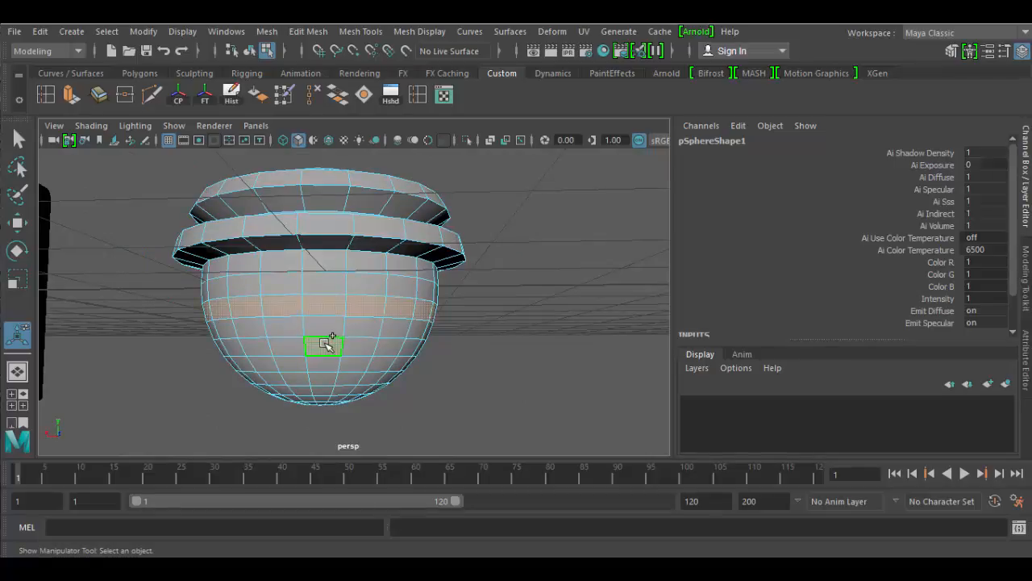
pyautogui.keyDown('shift'); pyautogui.doubleClick(359, 343); pyautogui.keyUp('shift')
pyautogui.moveTo(415, 329)
pyautogui.keyDown('alt'); pyautogui.mouseDown()
pyautogui.moveTo(417, 352)
pyautogui.moveTo(424, 333)
pyautogui.mouseUp(); pyautogui.keyUp('alt')
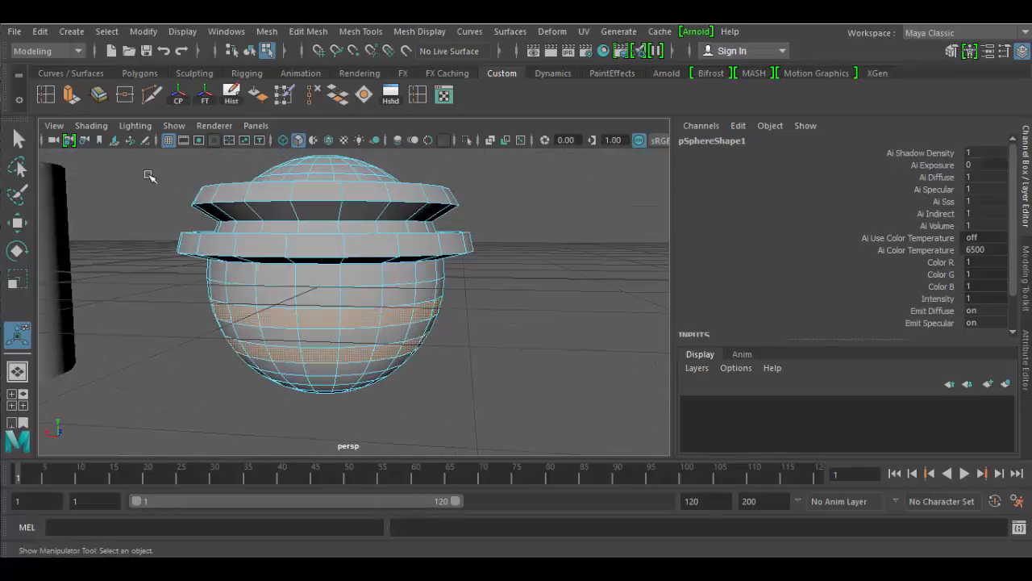
# - Extrude the two selected lower face rings outward about 0.675 with Keep Faces Together off, forming separate blocks around the sphere
pyautogui.click(78, 99)
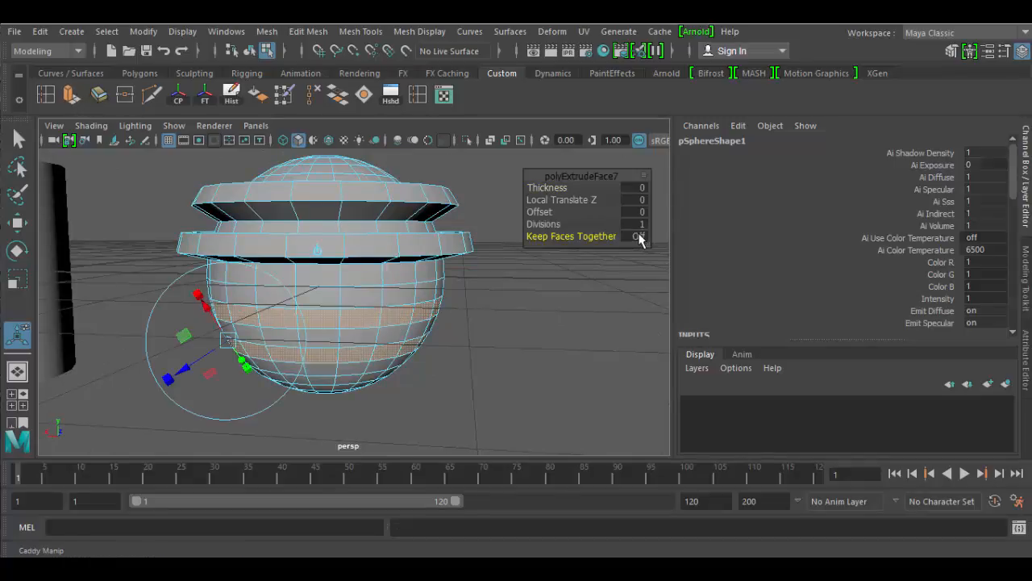
pyautogui.keyDown('alt'); pyautogui.moveTo(514, 396); pyautogui.dragTo(516, 363); pyautogui.keyUp('alt')
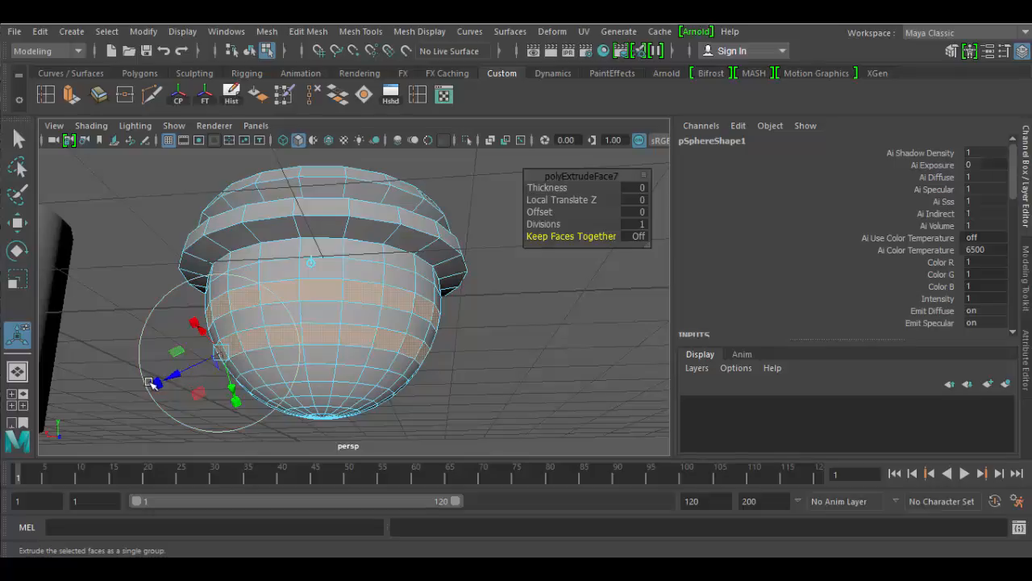
pyautogui.moveTo(176, 377); pyautogui.dragTo(89, 413)
pyautogui.keyDown('alt'); pyautogui.moveTo(202, 408); pyautogui.dragTo(275, 244); pyautogui.keyUp('alt')
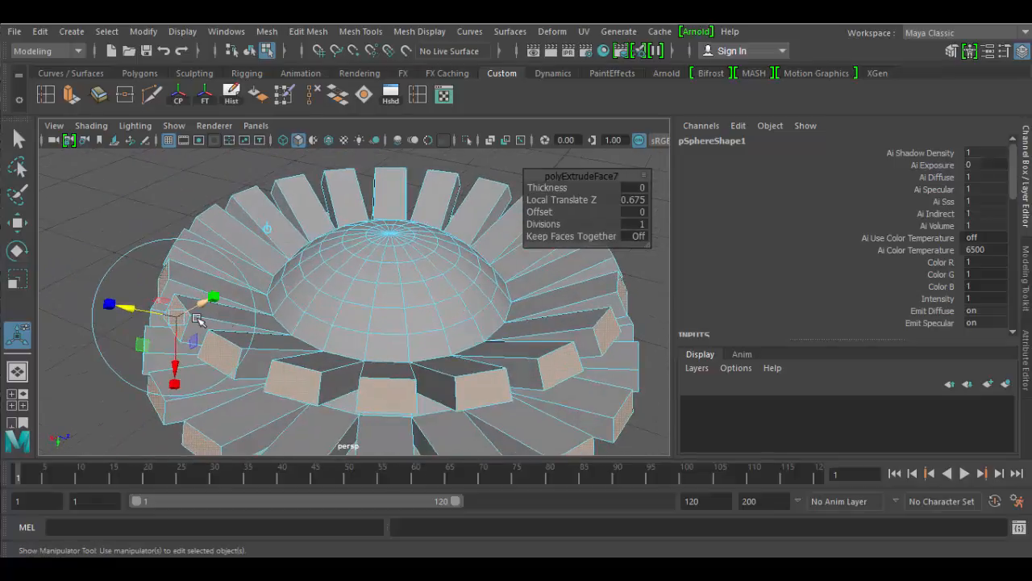
# - Scale down the outer end faces of the extruded blocks uniformly to taper them into spikes
pyautogui.click(111, 304)
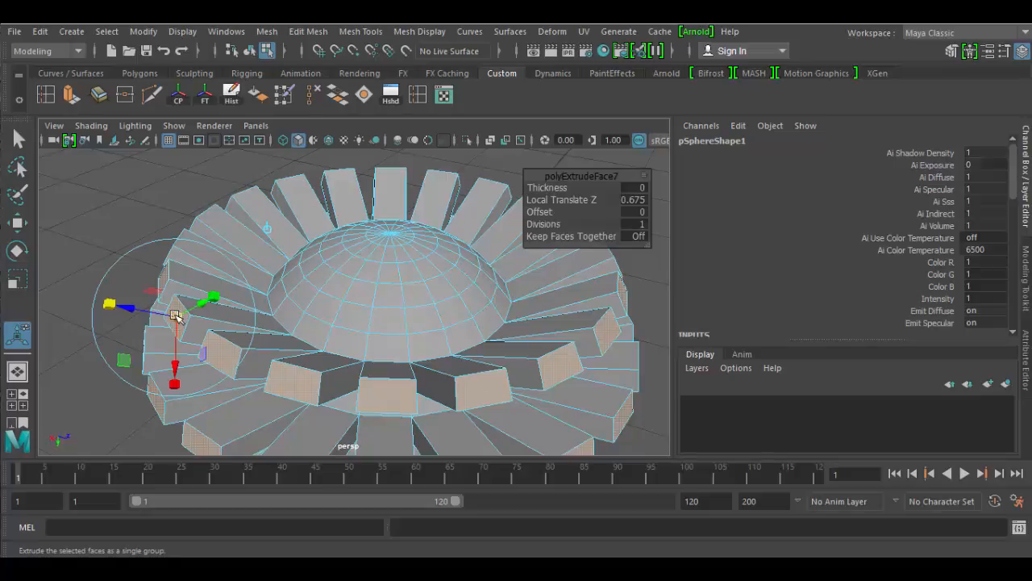
pyautogui.moveTo(177, 318); pyautogui.dragTo(283, 346)
pyautogui.press('e')
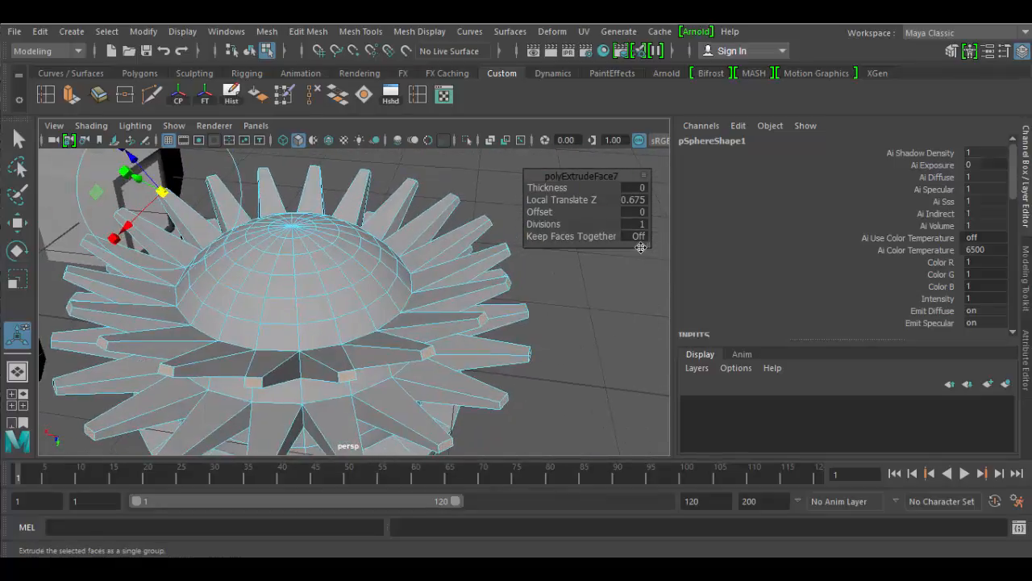
# - Extrude a face ring on the smooth dome beyond the spikes with Keep Faces Together off and scale it down into individual insets
pyautogui.click(343, 285)
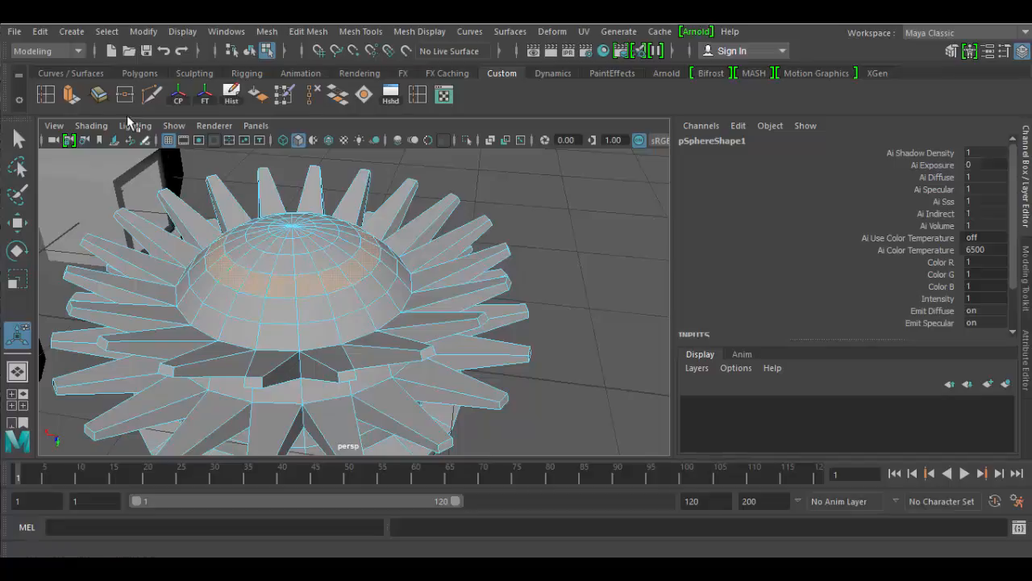
pyautogui.click(70, 95)
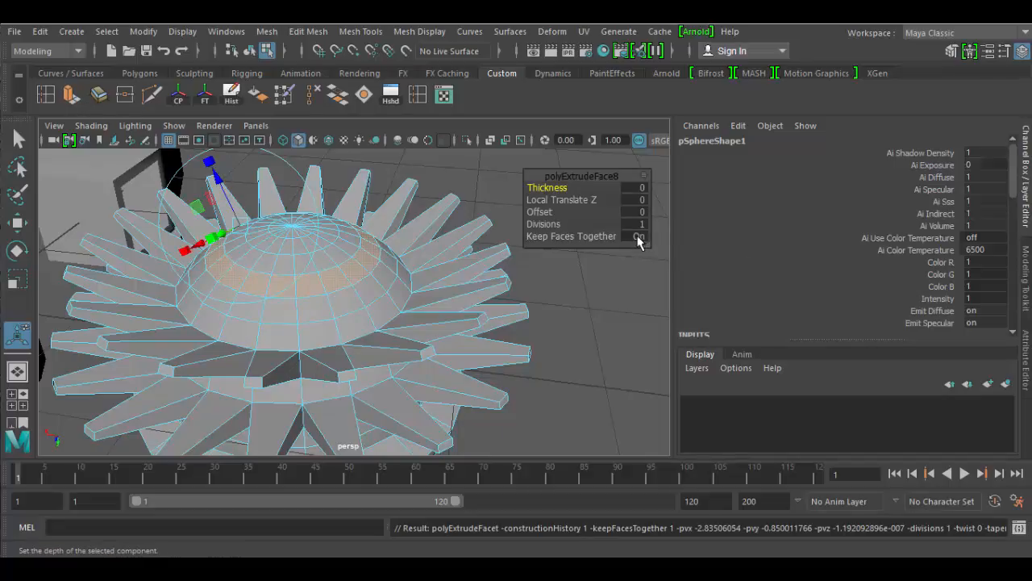
pyautogui.click(638, 238)
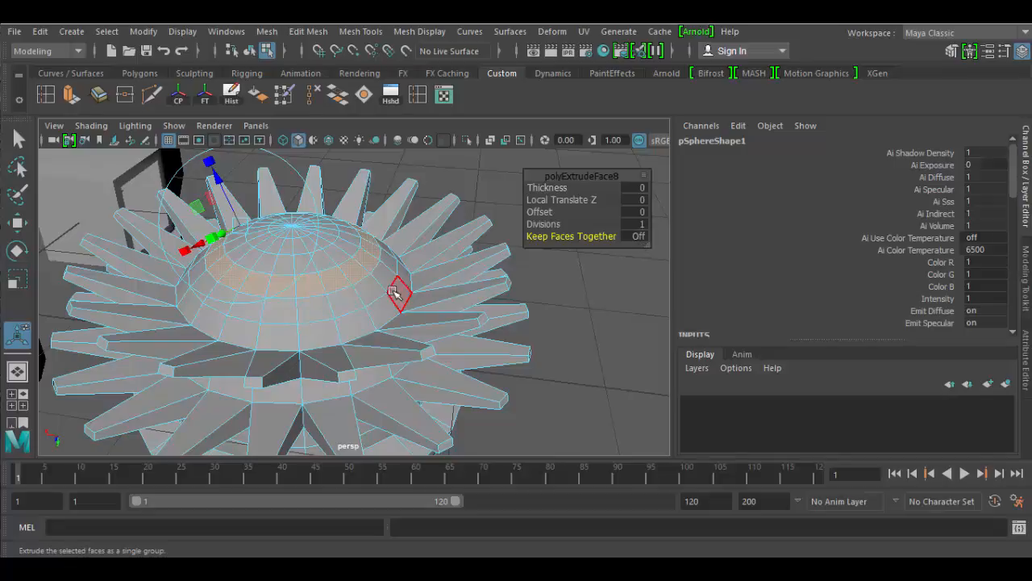
pyautogui.keyDown('alt'); pyautogui.moveTo(396, 293); pyautogui.dragTo(382, 202); pyautogui.keyUp('alt')
pyautogui.click(261, 231)
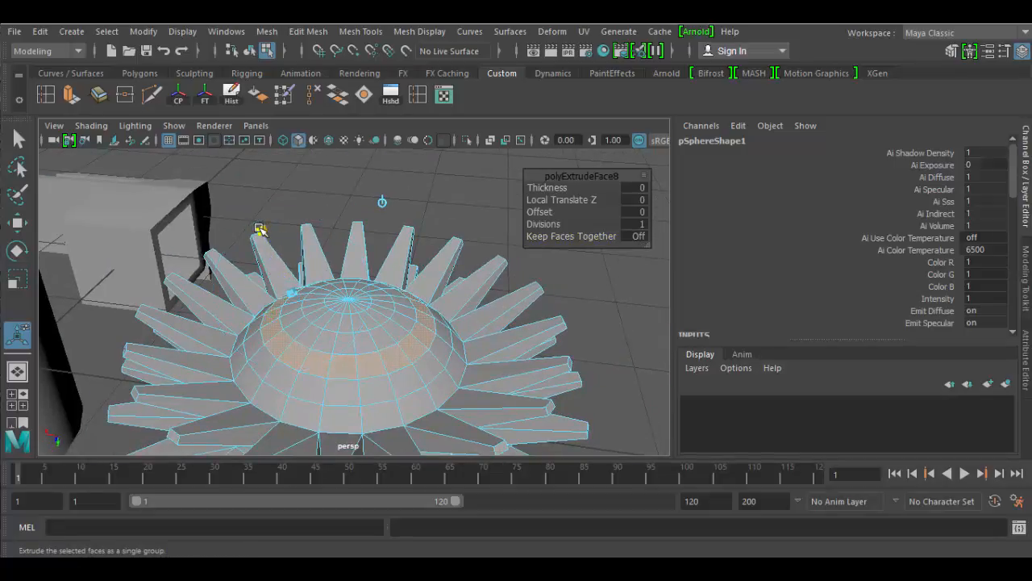
pyautogui.moveTo(292, 292); pyautogui.dragTo(285, 291)
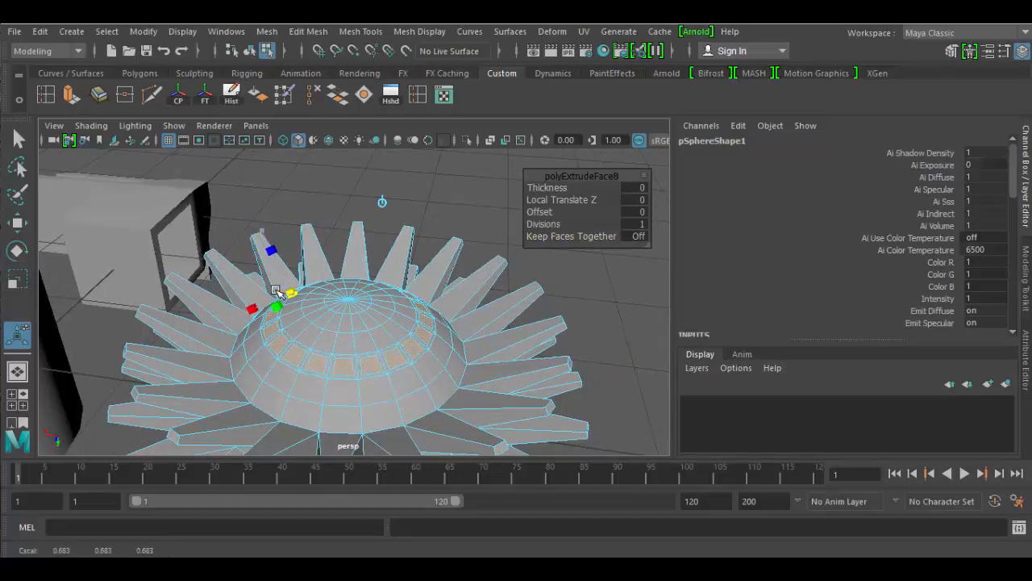
pyautogui.click(282, 293)
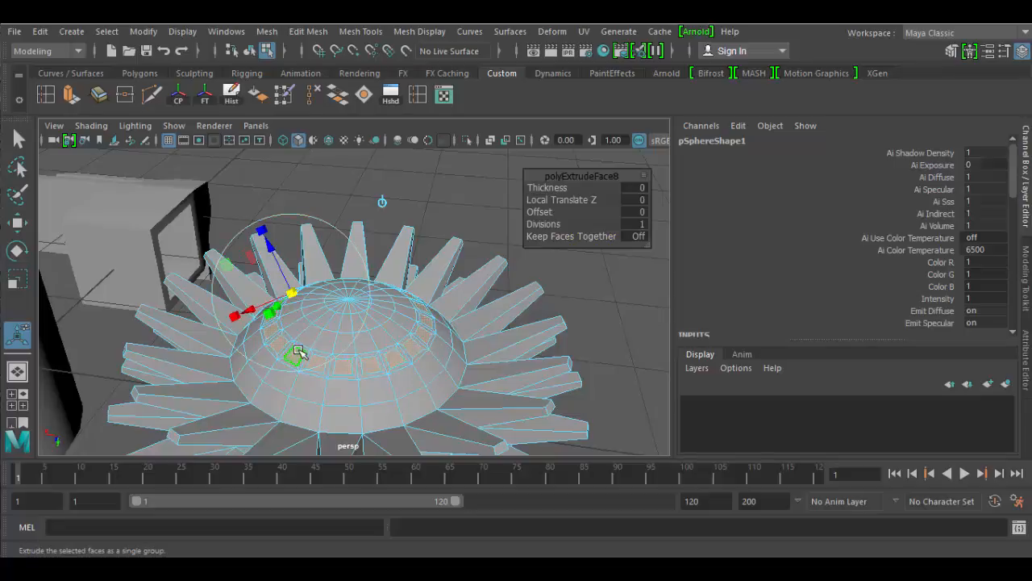
# - Extrude the inset faces inward to a Local Translate Z of about -0.046 as window-like recesses and return the sphere to Object Mode
pyautogui.keyDown('alt'); pyautogui.moveTo(454, 364); pyautogui.dragTo(411, 393); pyautogui.keyUp('alt')
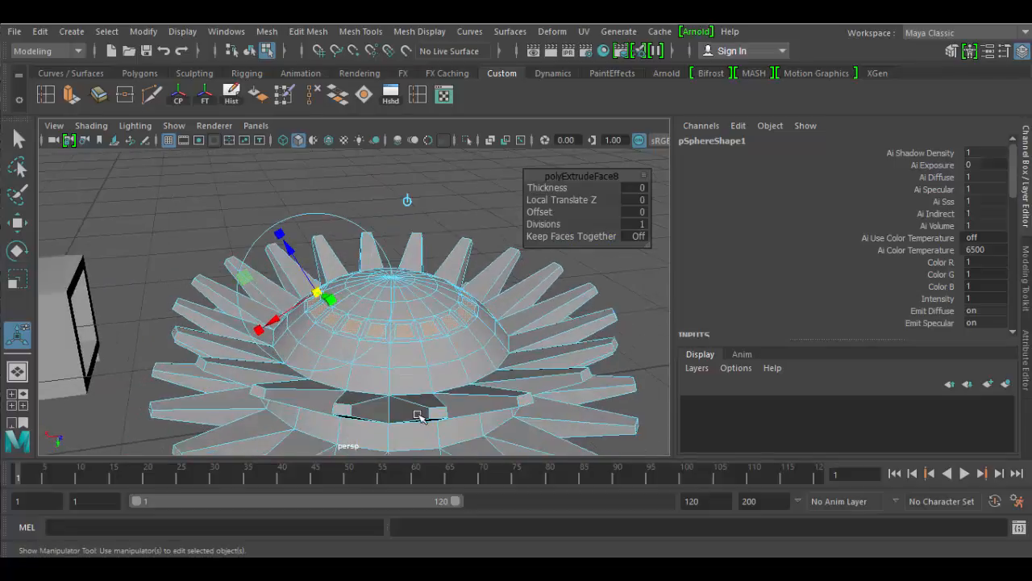
pyautogui.hotkey('ctrl', 'e')
pyautogui.moveTo(288, 247); pyautogui.dragTo(412, 314)
pyautogui.keyDown('alt'); pyautogui.moveTo(475, 316); pyautogui.dragTo(555, 433, button='right'); pyautogui.keyUp('alt')
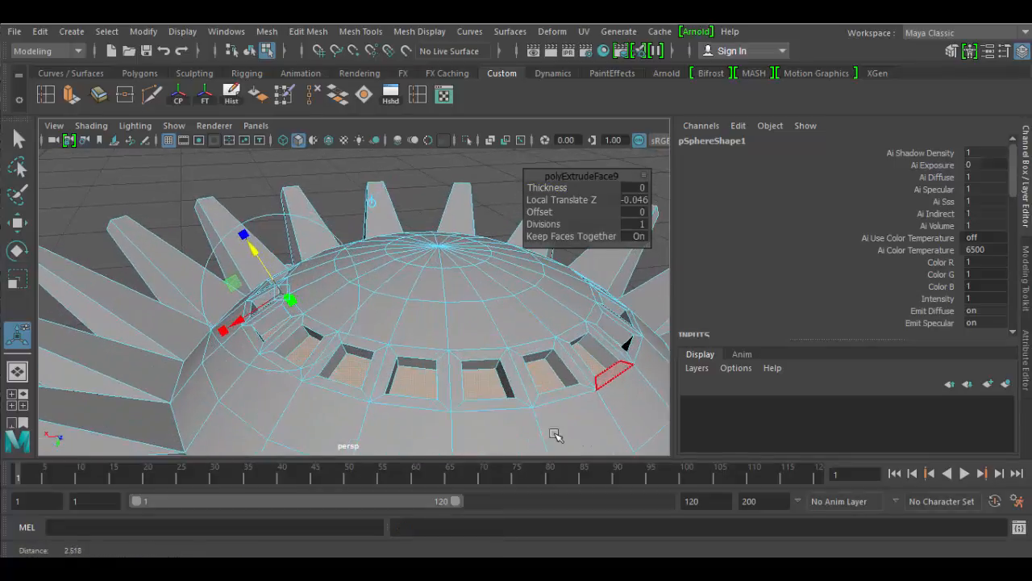
pyautogui.keyDown('alt'); pyautogui.moveTo(555, 433); pyautogui.dragTo(475, 445); pyautogui.keyUp('alt')
pyautogui.keyDown('alt'); pyautogui.moveTo(481, 411); pyautogui.dragTo(339, 318, button='middle'); pyautogui.keyUp('alt')
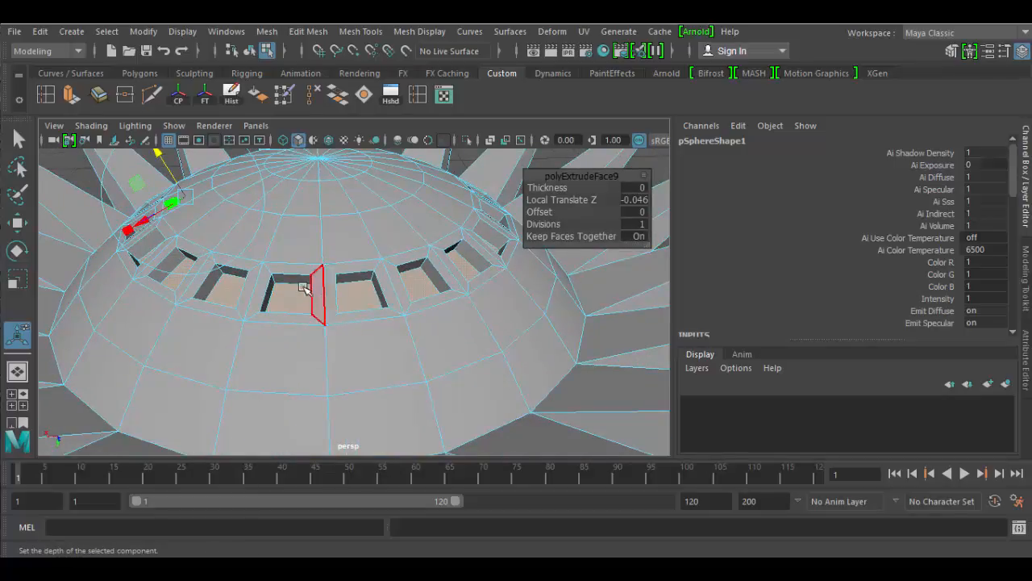
pyautogui.moveTo(290, 248); pyautogui.dragTo(340, 121, button='right')
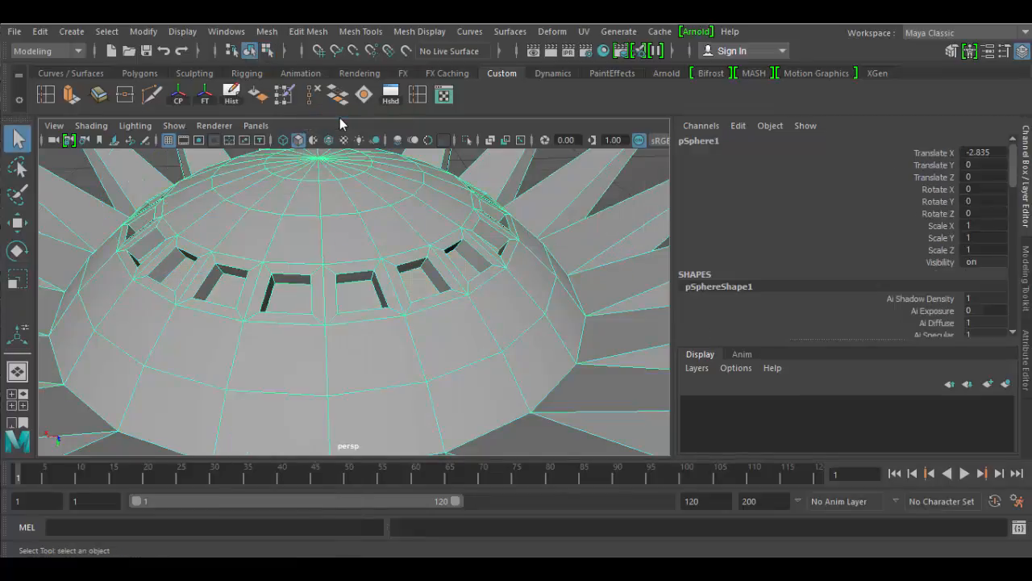
# - Review the finished sphere, cylinder and cube models from several angles, selecting each object in turn
pyautogui.scroll(-10, 423, 320)
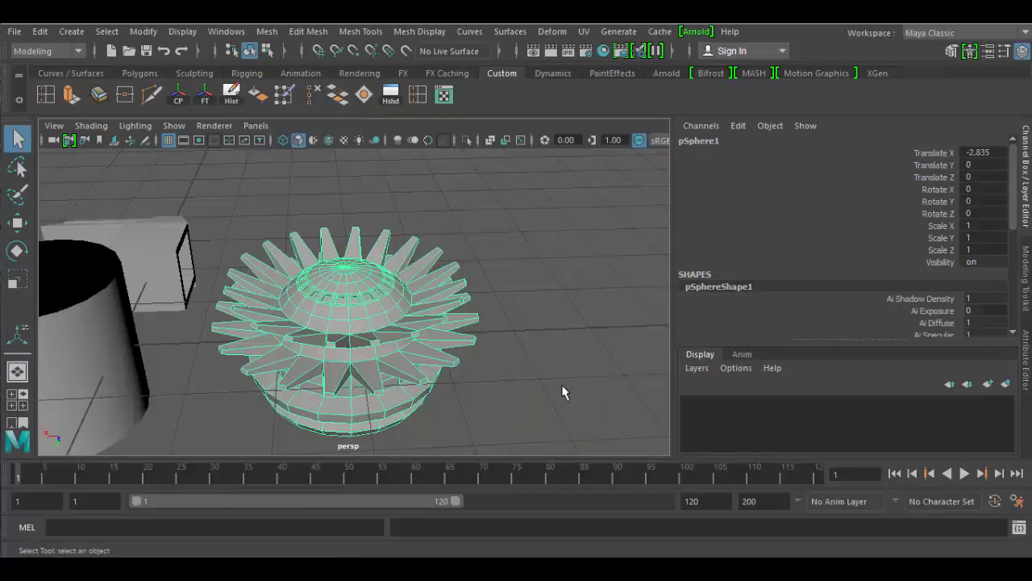
pyautogui.keyDown('alt'); pyautogui.moveTo(561, 384); pyautogui.dragTo(295, 281); pyautogui.keyUp('alt')
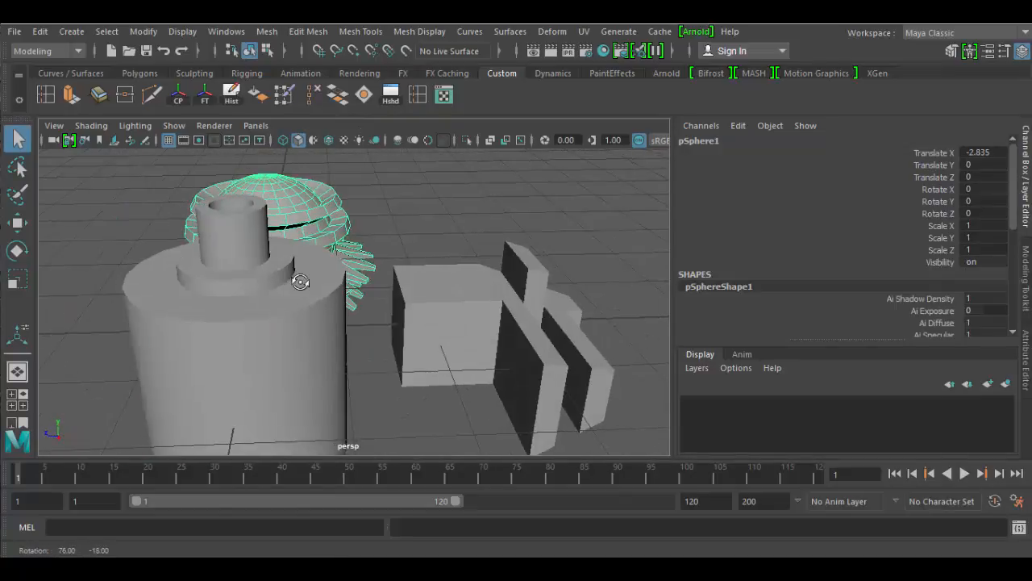
pyautogui.click(497, 320)
pyautogui.keyDown('alt'); pyautogui.moveTo(565, 359); pyautogui.dragTo(262, 353); pyautogui.keyUp('alt')
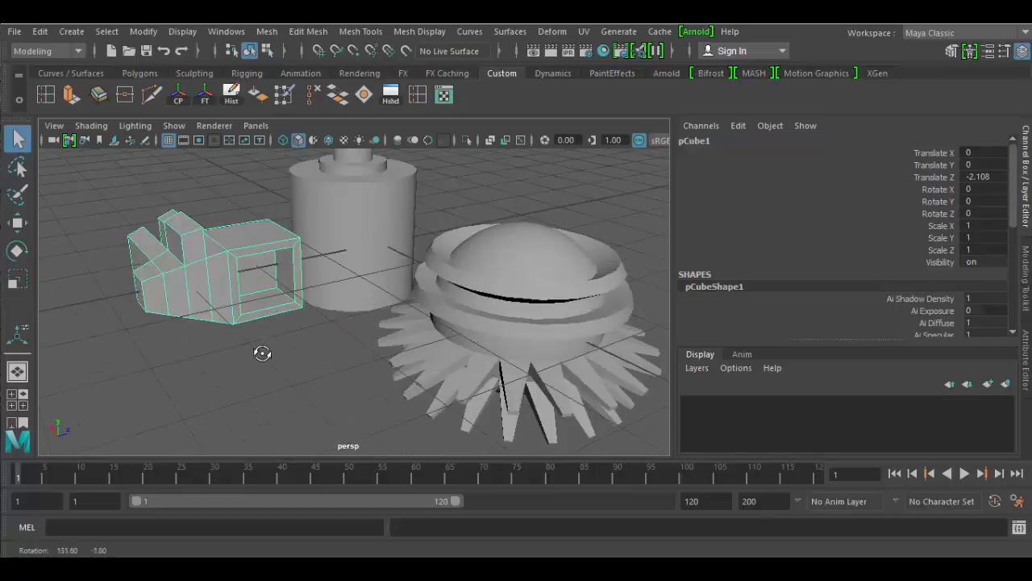
pyautogui.click(482, 322)
pyautogui.click(387, 263)
pyautogui.click(290, 274)
pyautogui.keyDown('alt'); pyautogui.moveTo(297, 282); pyautogui.dragTo(309, 322); pyautogui.keyUp('alt')
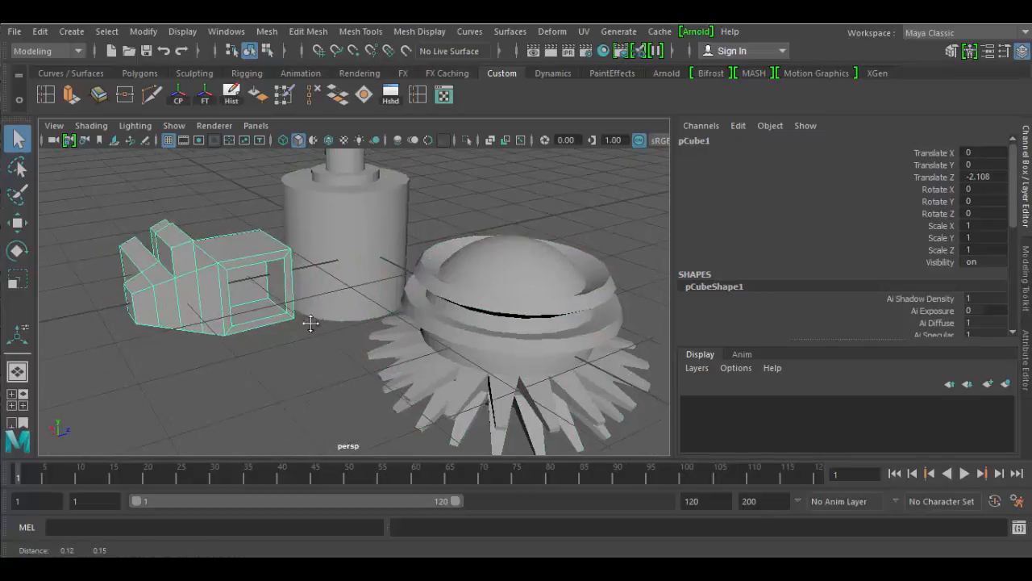
pyautogui.keyDown('alt'); pyautogui.moveTo(309, 323); pyautogui.dragTo(299, 367, button='middle'); pyautogui.keyUp('alt')
pyautogui.moveTo(368, 377)
pyautogui.keyDown('alt'); pyautogui.mouseDown()
pyautogui.moveTo(447, 376)
pyautogui.moveTo(411, 358)
pyautogui.moveTo(433, 353)
pyautogui.moveTo(323, 360)
pyautogui.moveTo(327, 348)
pyautogui.moveTo(362, 353)
pyautogui.moveTo(350, 360)
pyautogui.moveTo(363, 368)
pyautogui.mouseUp(); pyautogui.keyUp('alt')
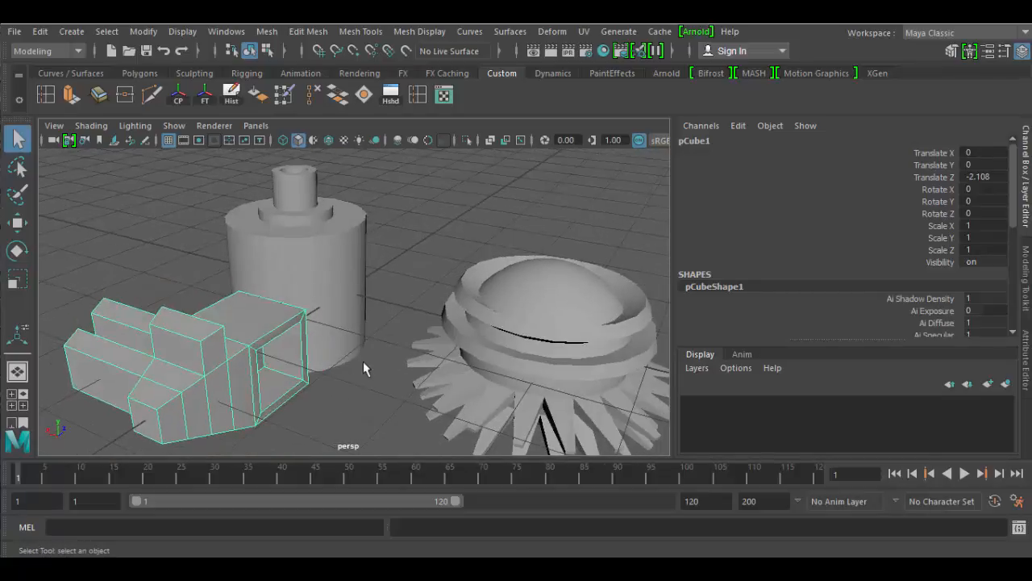